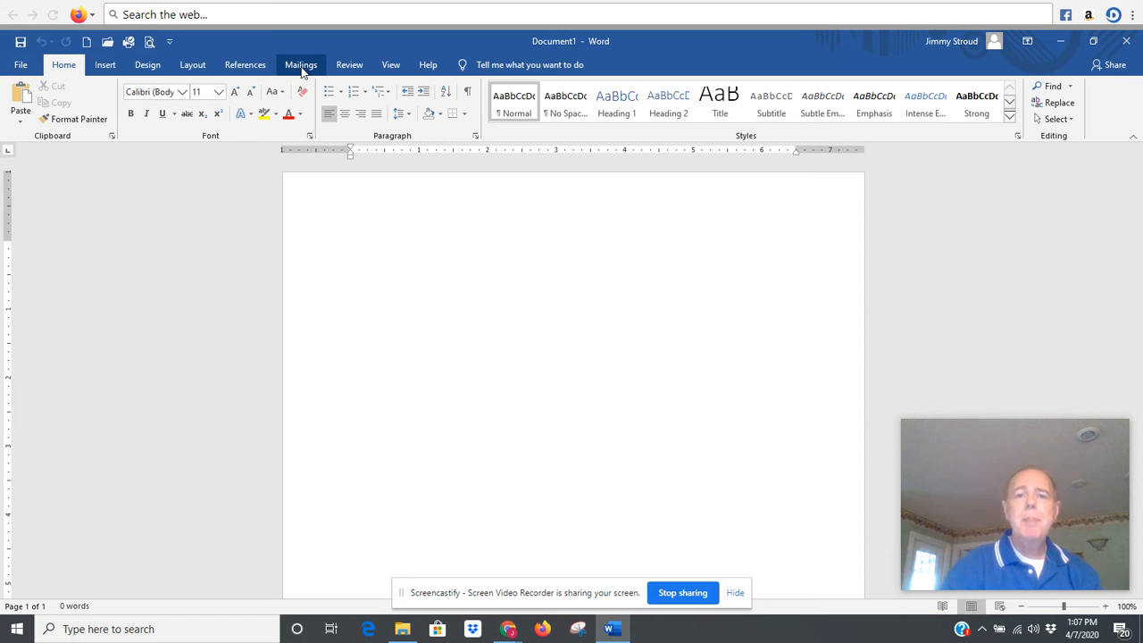
Open the Envelopes and Labels setup on its label settings
left_click(302, 72)
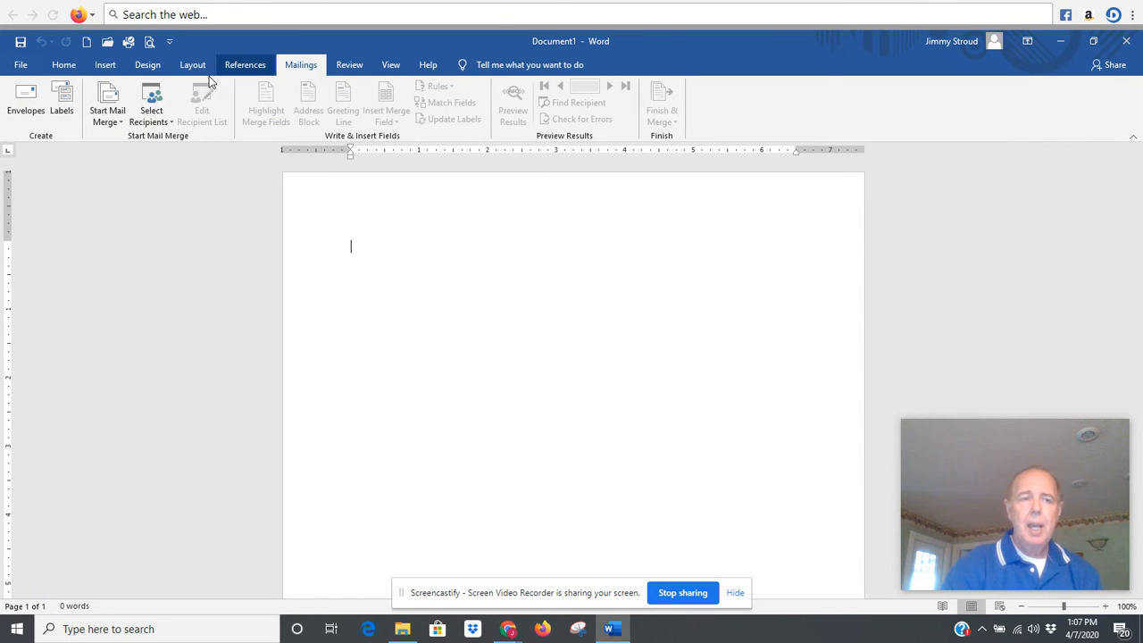
left_click(62, 110)
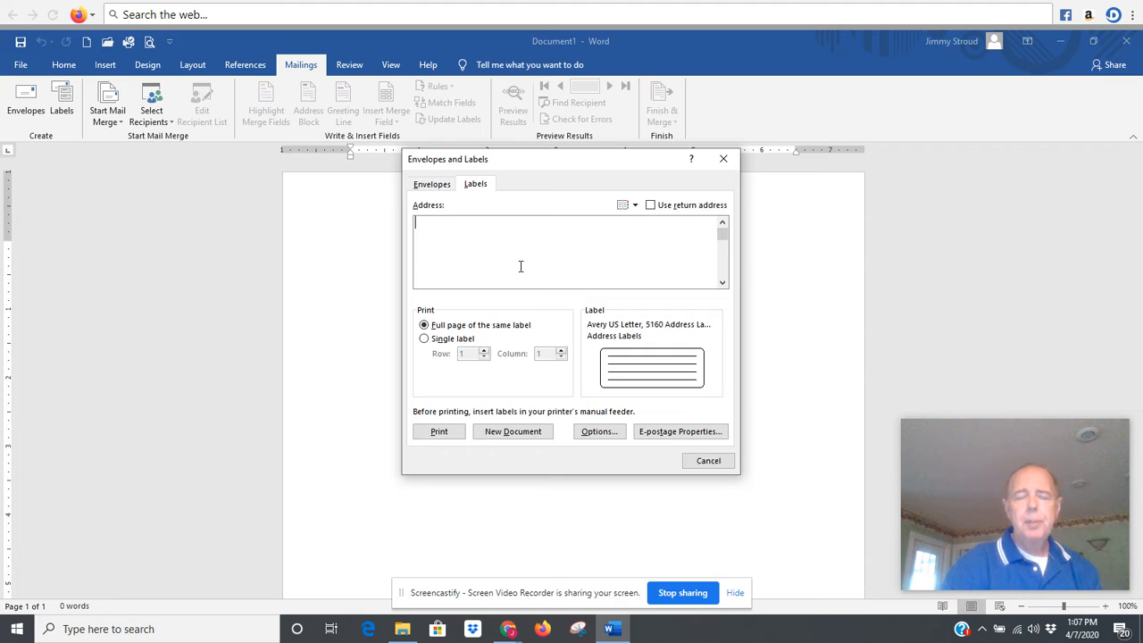
left_click(473, 185)
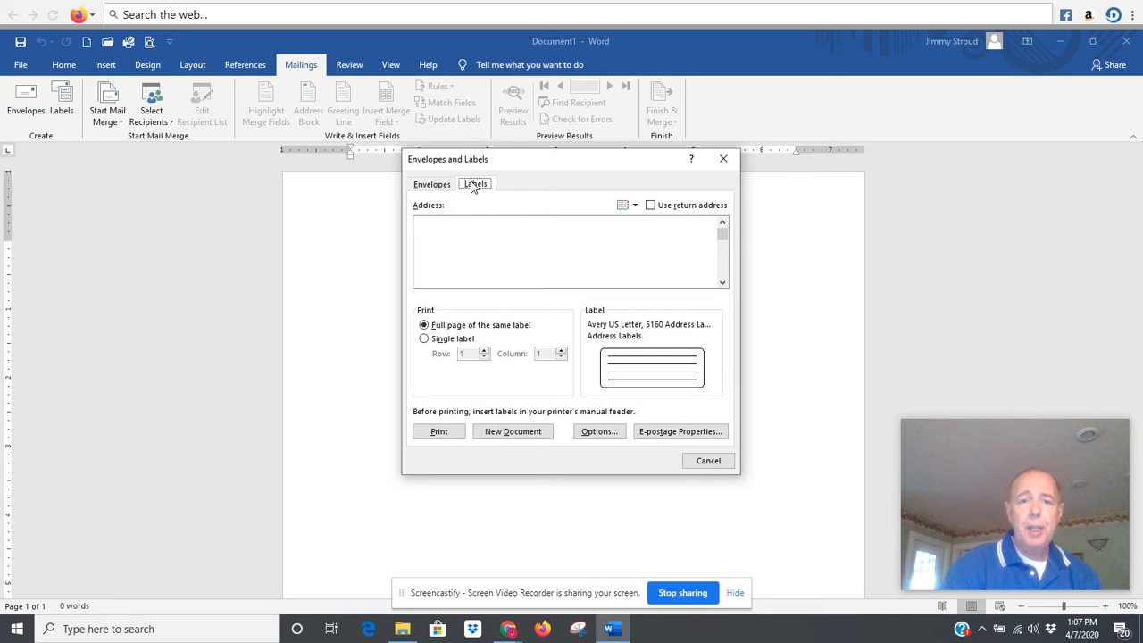
left_click(436, 187)
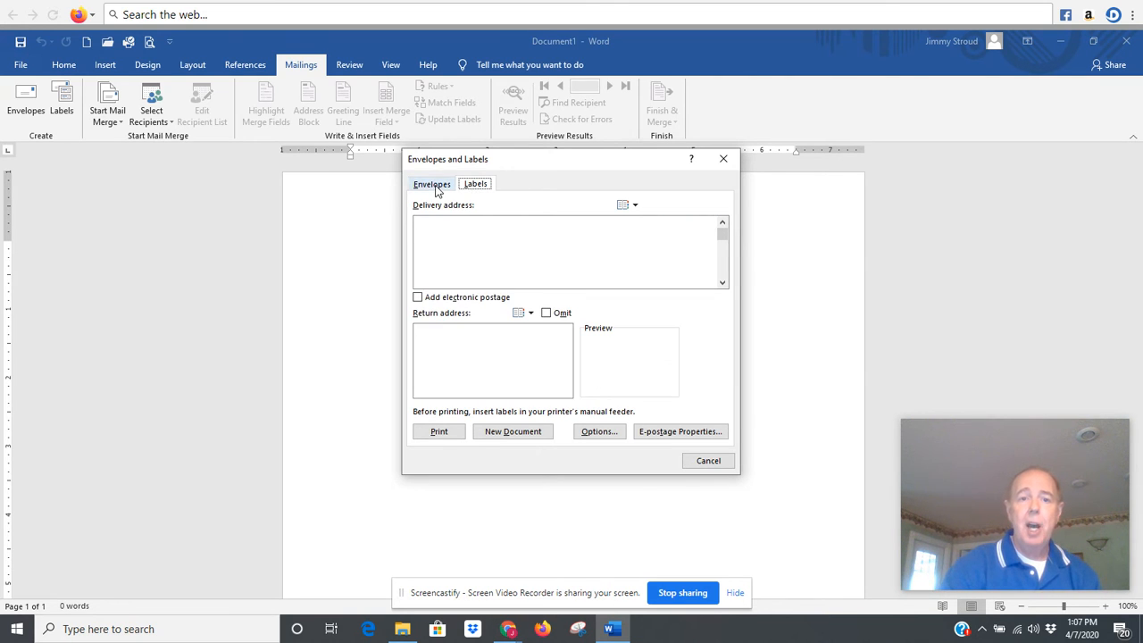
left_click(474, 184)
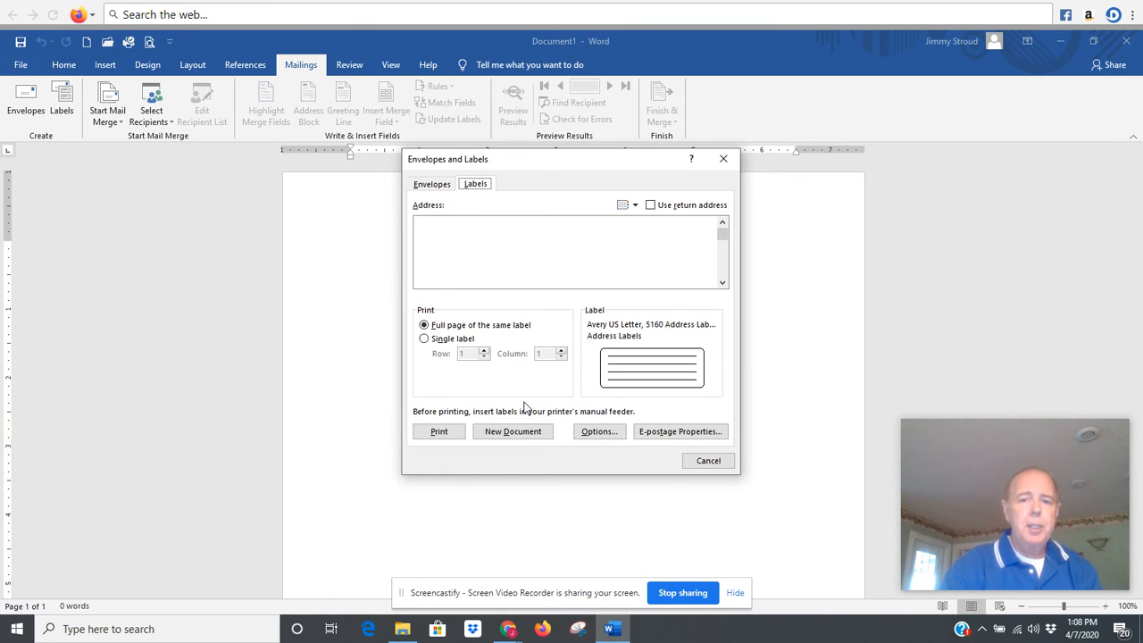
Set the label vendor to Avery US Letter in the label options
left_click(600, 433)
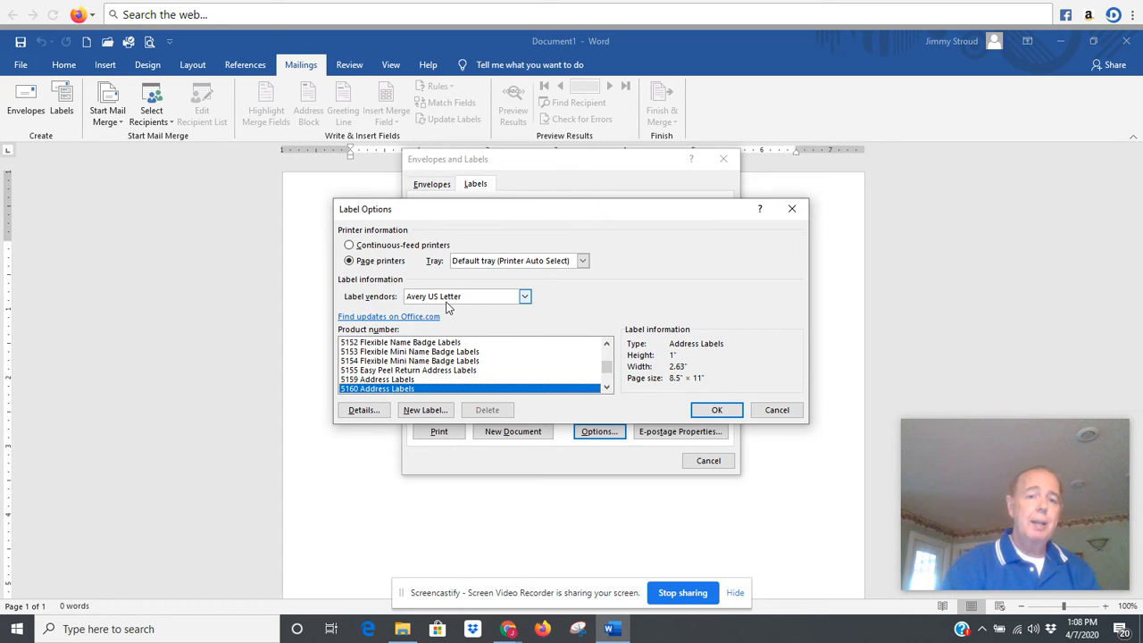
left_click(526, 298)
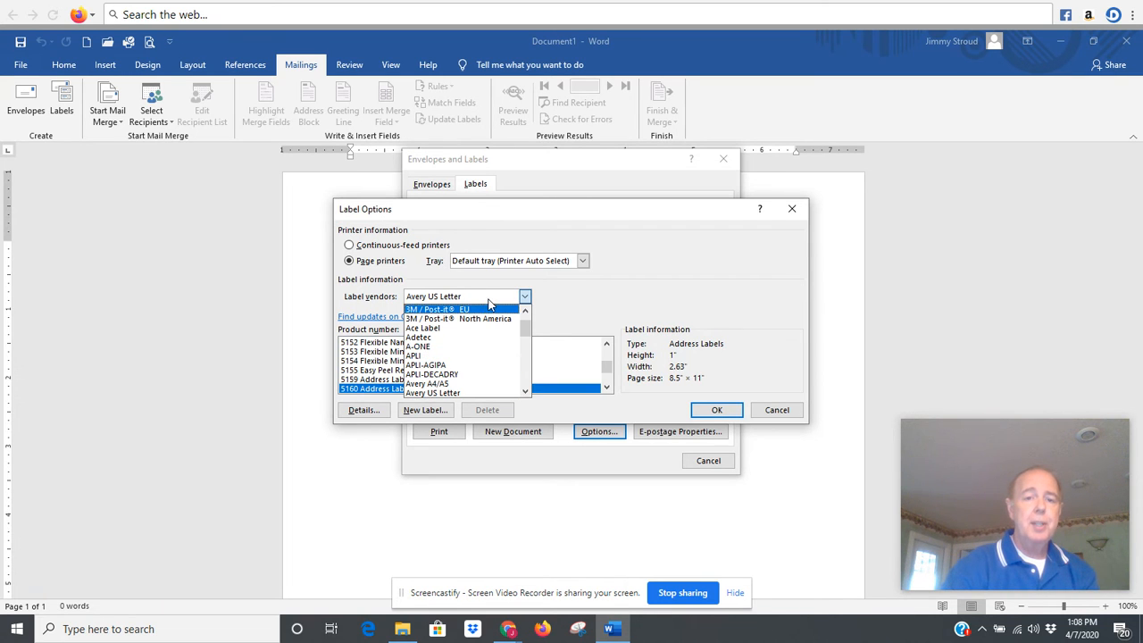
left_click(491, 298)
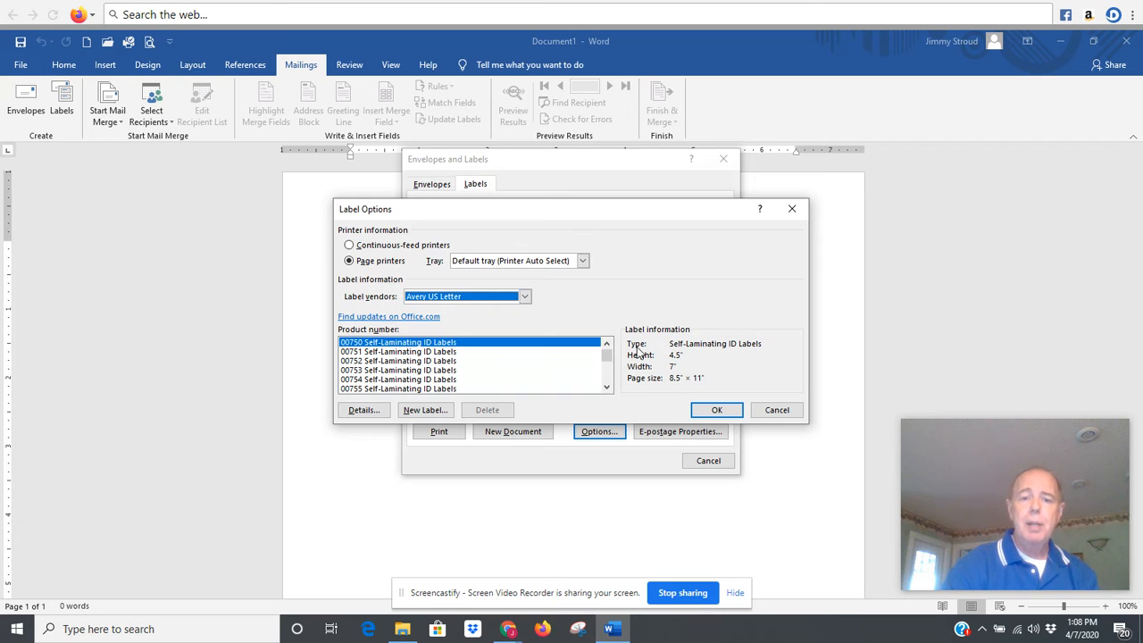
Choose product number 5160 Address Labels and accept the label options
left_click_drag(607, 358, 607, 359)
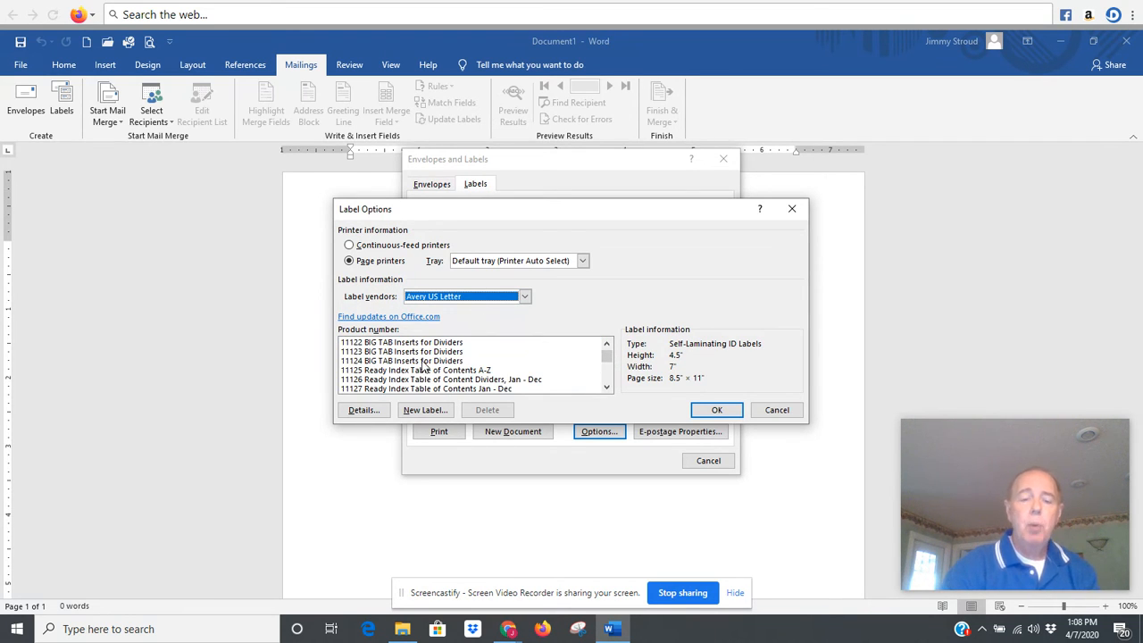
left_click_drag(607, 360, 607, 363)
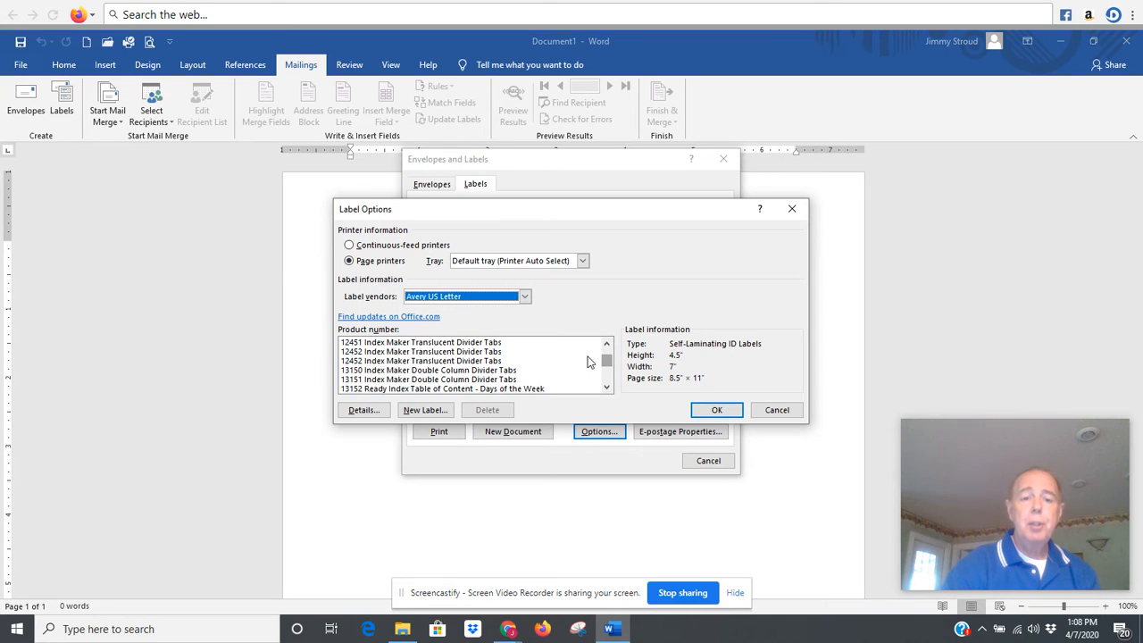
left_click(473, 362)
left_click_drag(599, 363, 604, 374)
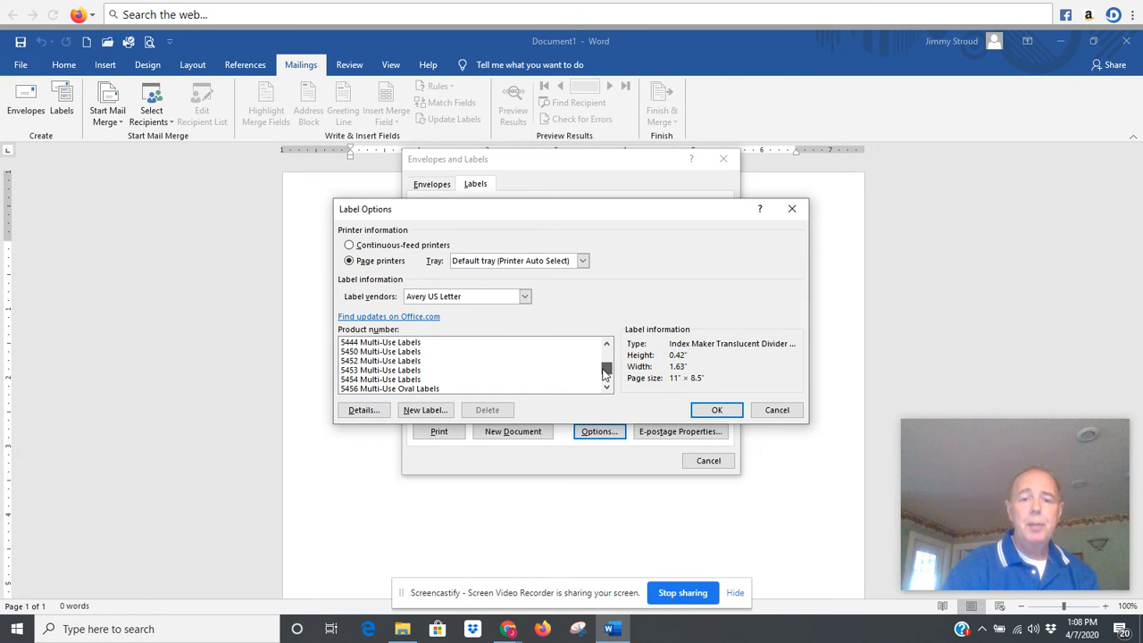
left_click(606, 344)
left_click(606, 345)
left_click(606, 345)
left_click(606, 345)
left_click(607, 345)
left_click(606, 345)
left_click(606, 345)
left_click(607, 344)
left_click(606, 344)
left_click(606, 344)
left_click(606, 344)
left_click(606, 345)
left_click(606, 345)
left_click(606, 344)
left_click(607, 344)
left_click(606, 345)
left_click(606, 344)
left_click(606, 345)
left_click(607, 345)
left_click(606, 345)
left_click(606, 345)
left_click(606, 345)
left_click(607, 344)
left_click(606, 344)
left_click(606, 344)
left_click(606, 345)
left_click(606, 344)
left_click(606, 344)
left_click(606, 345)
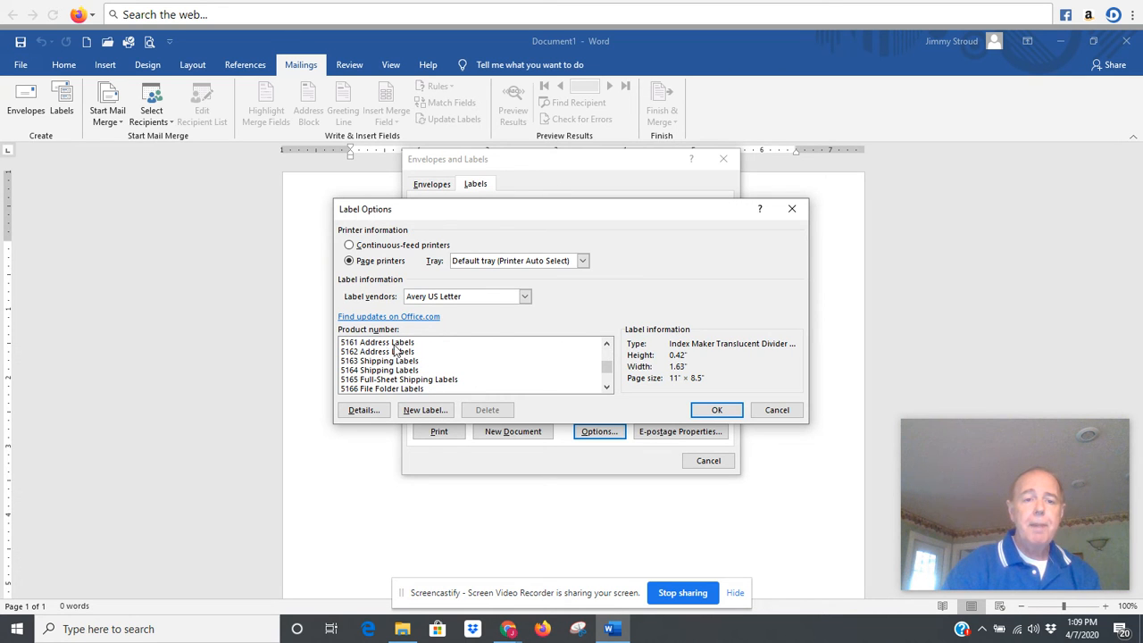
left_click(606, 345)
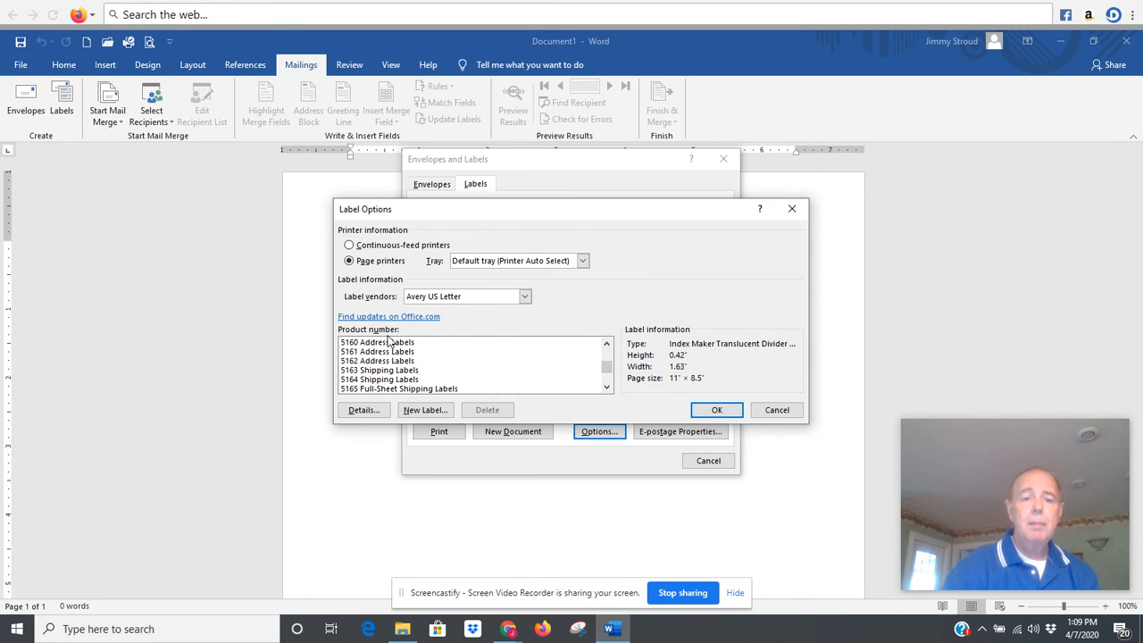
left_click(390, 342)
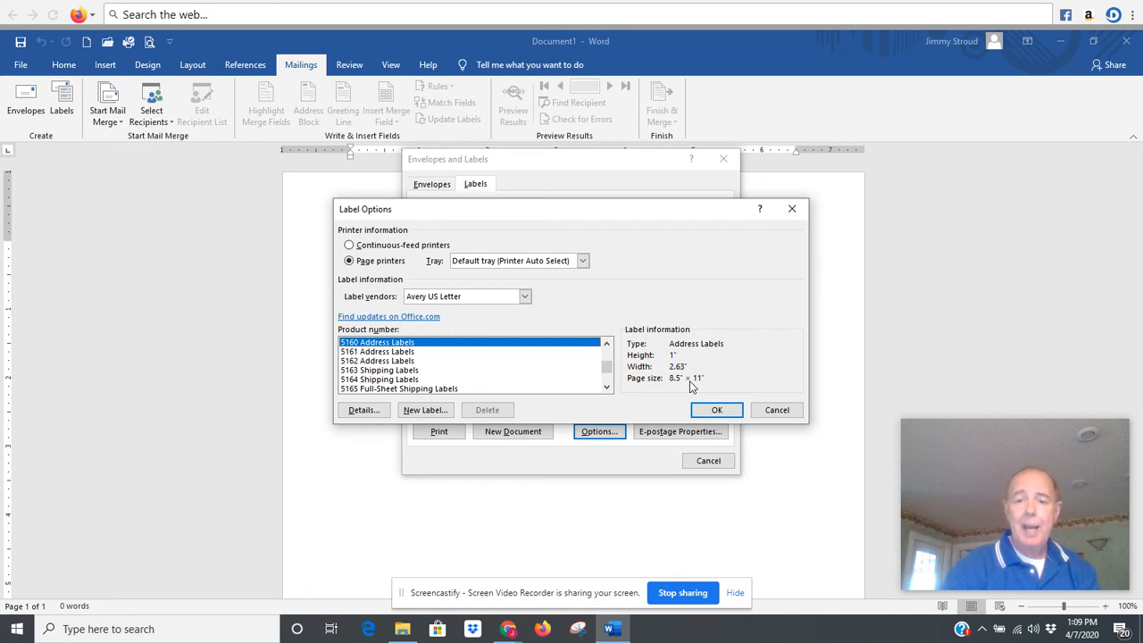
left_click(723, 413)
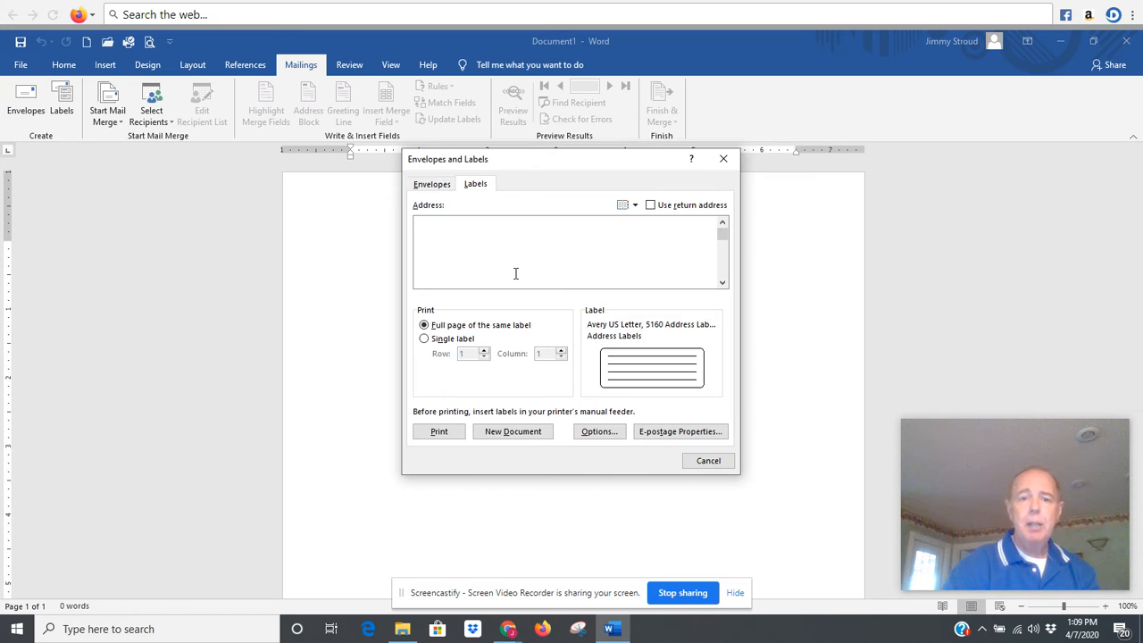
Generate a new document containing a full sheet of blank 5160 address labels
left_click(528, 436)
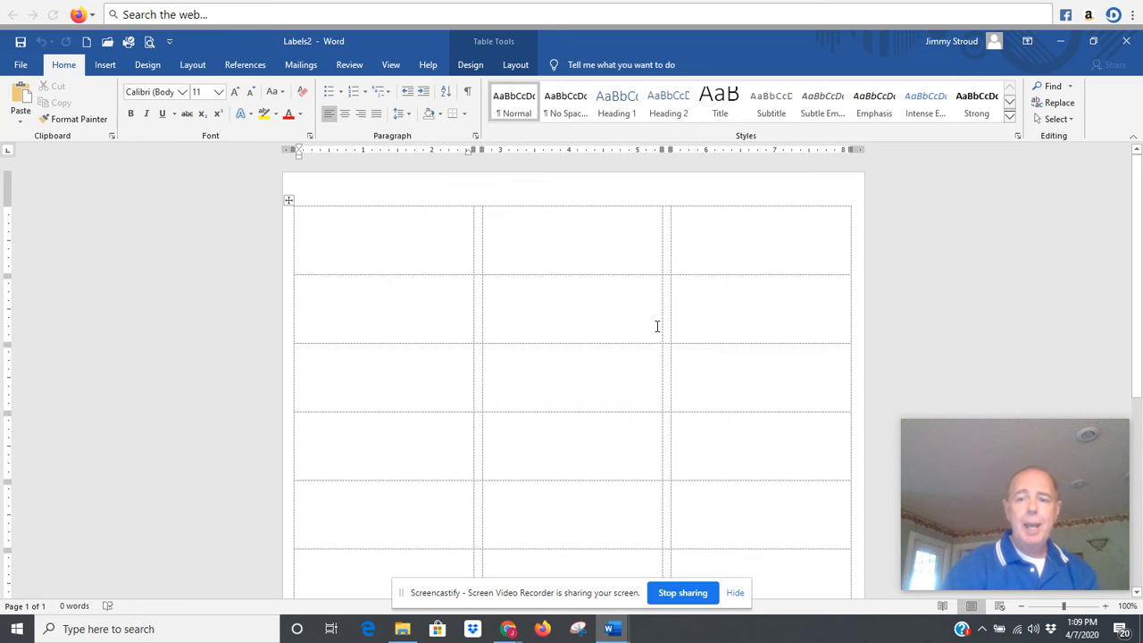
left_click_drag(1140, 185, 1140, 196)
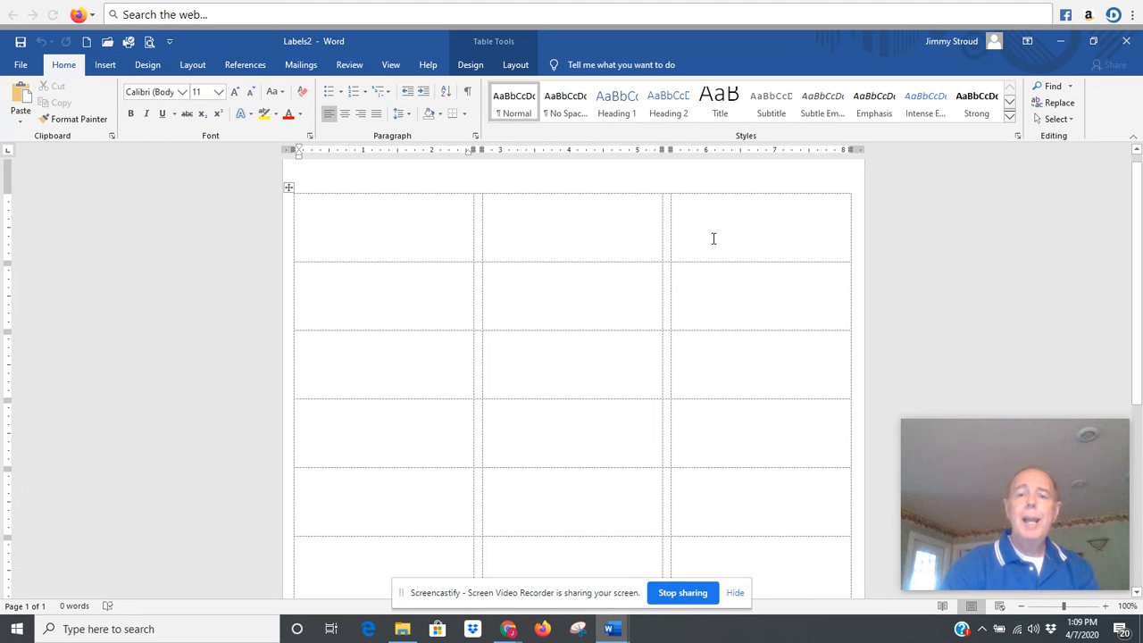
left_click_drag(1136, 196, 1139, 106)
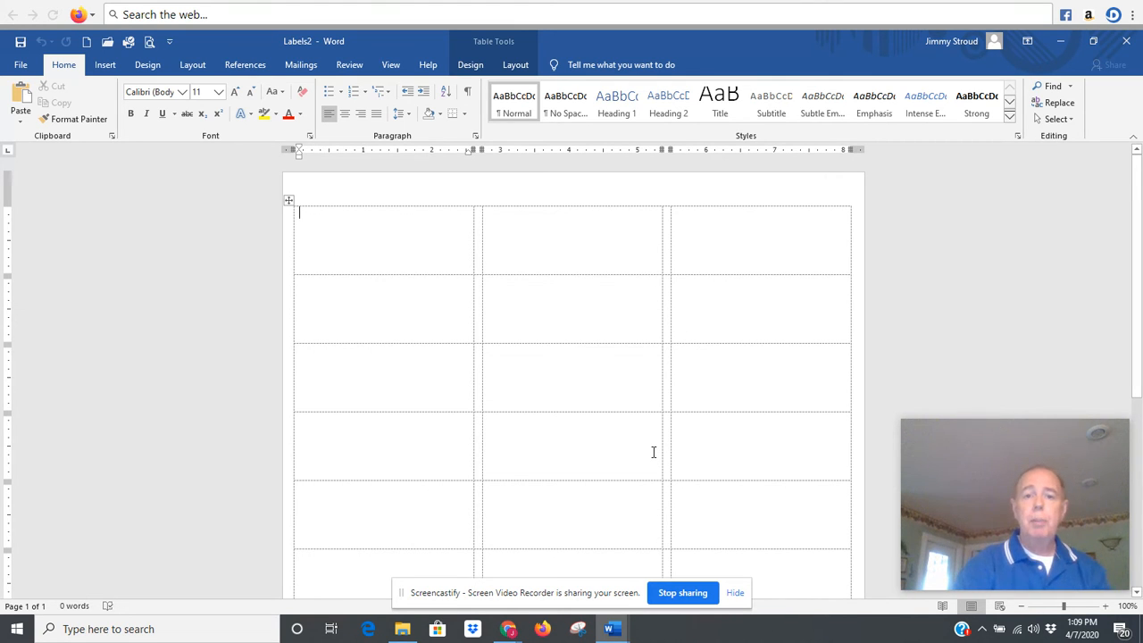
Fill the first label in the top row with the recipient's titled name, street address, and city, state and ZIP code on three lines
type("M")
left_click(458, 291, "shift")
type("r")
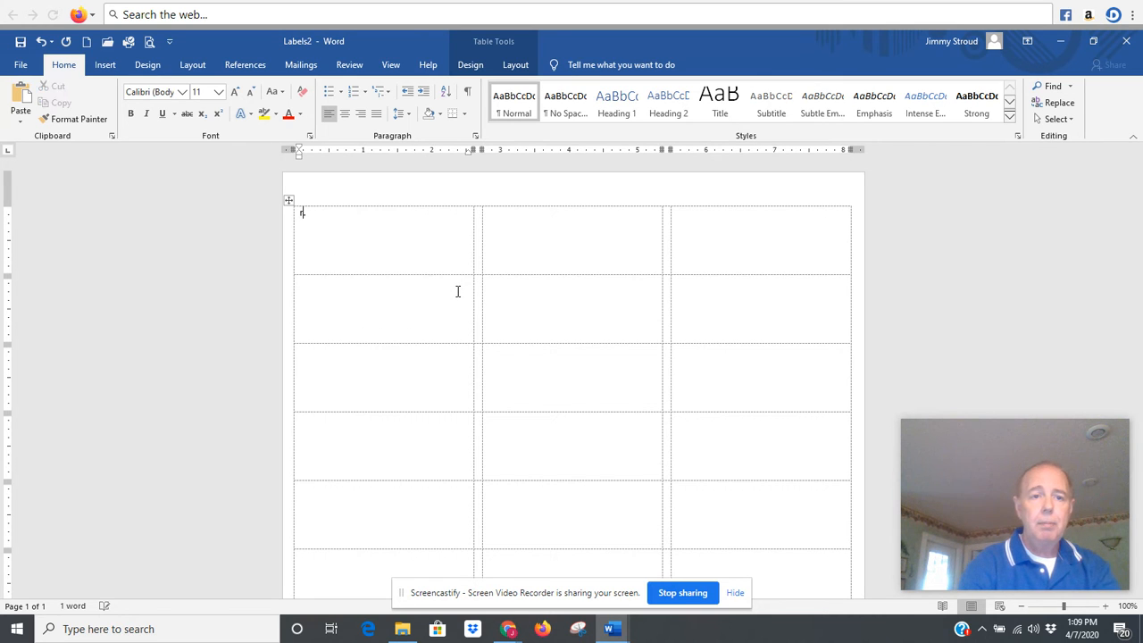
key("BackSpace")
type("Mr")
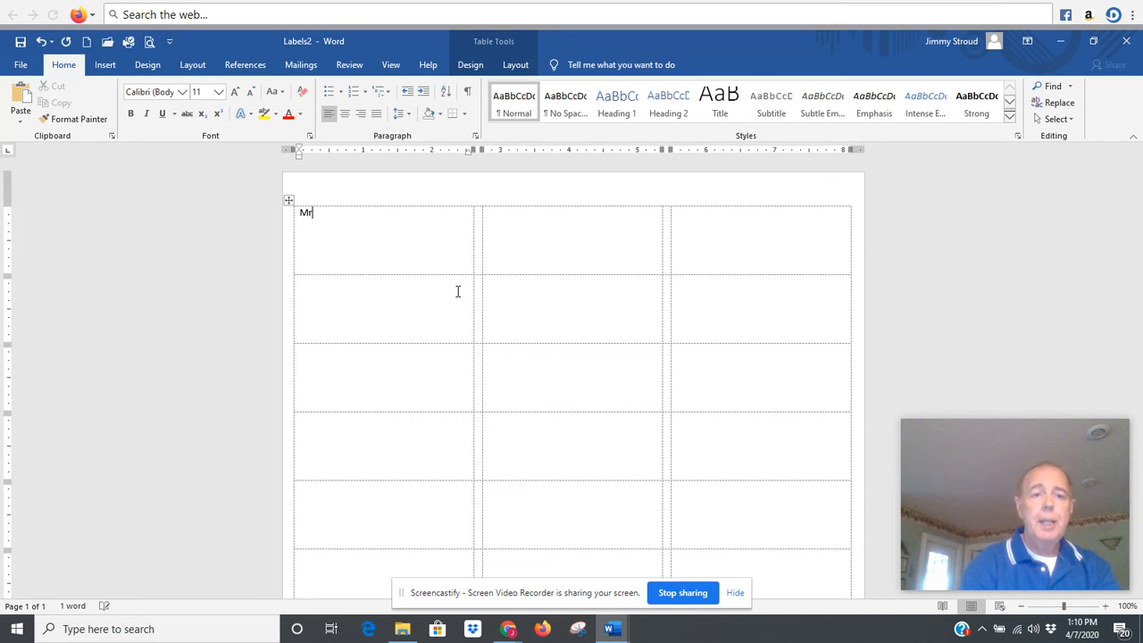
type(". J")
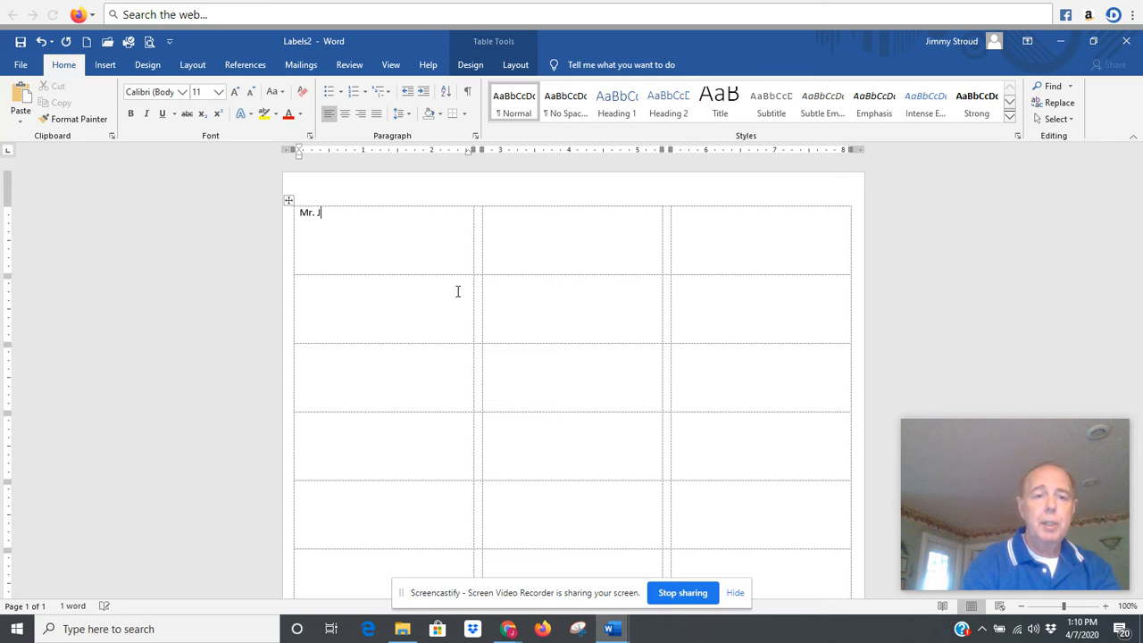
type("ohn Doe ")
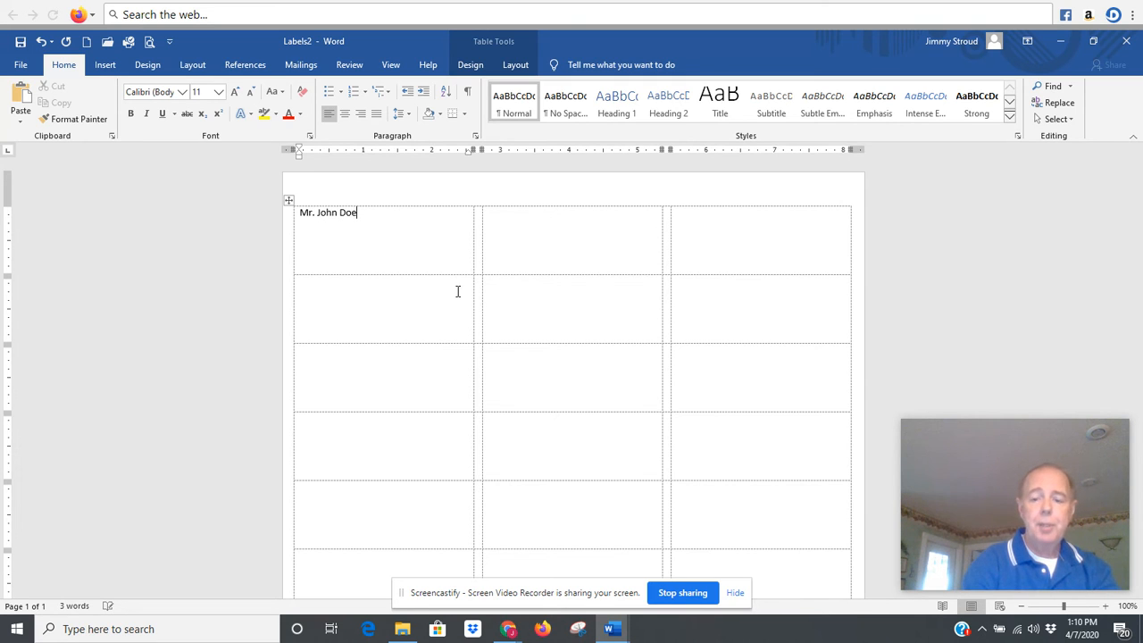
type("200 ")
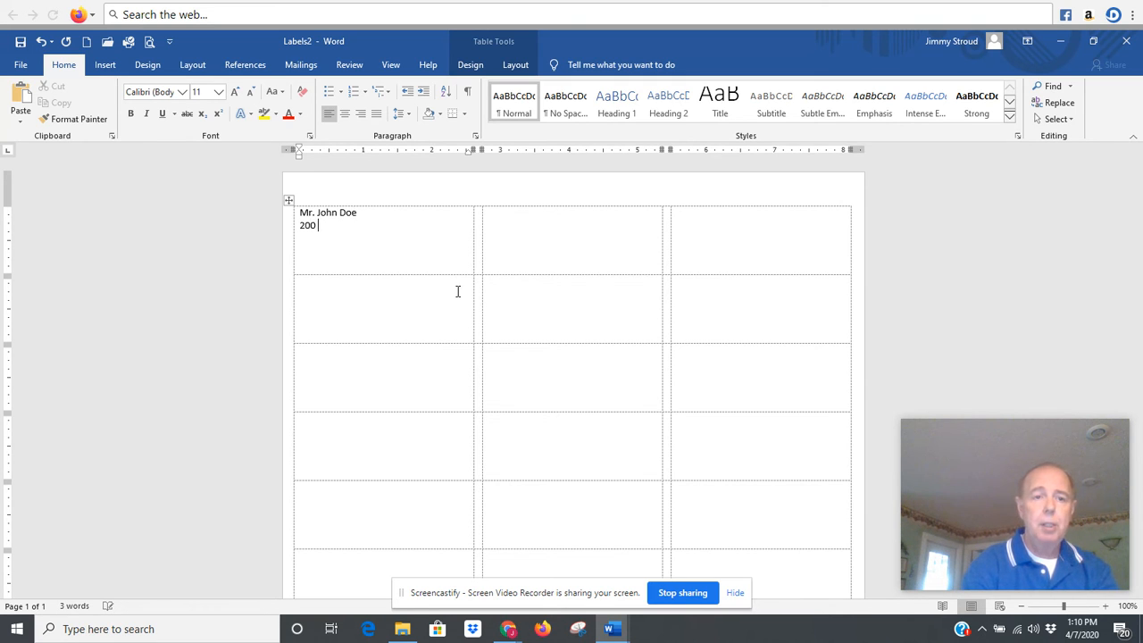
type("E. Ma")
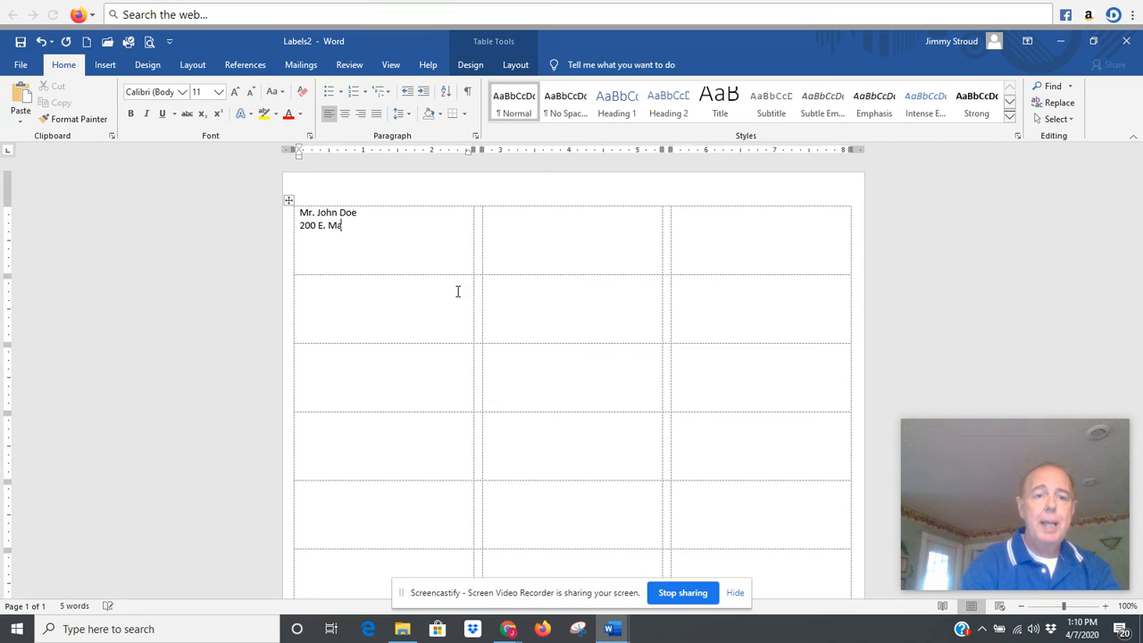
type("in Street")
key("Return")
type("Russellvil")
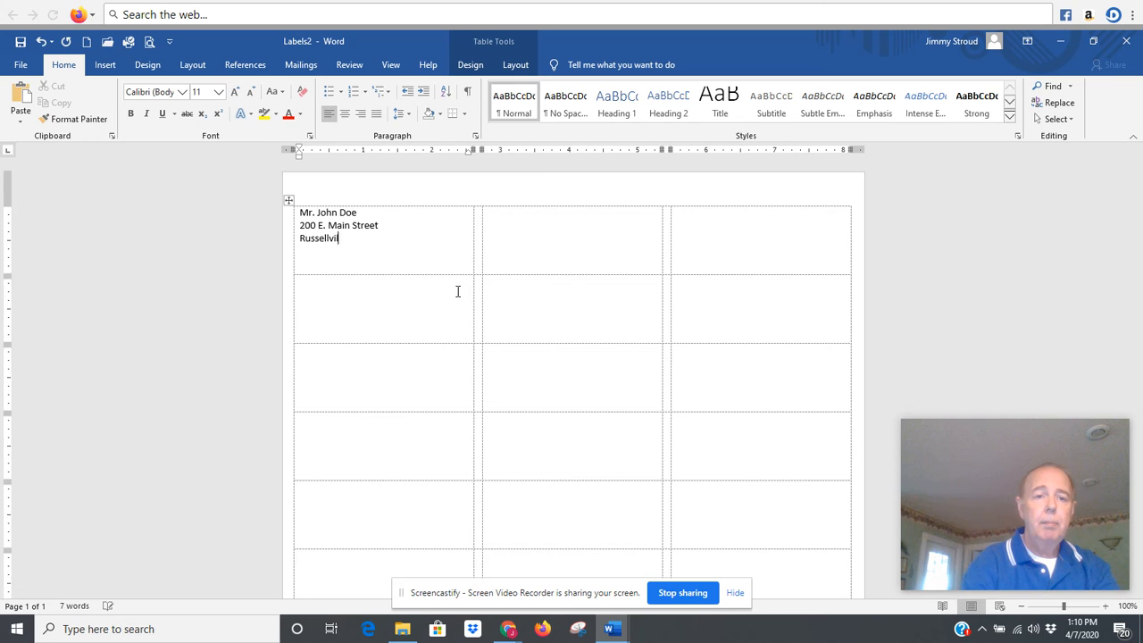
type("le, AR 728")
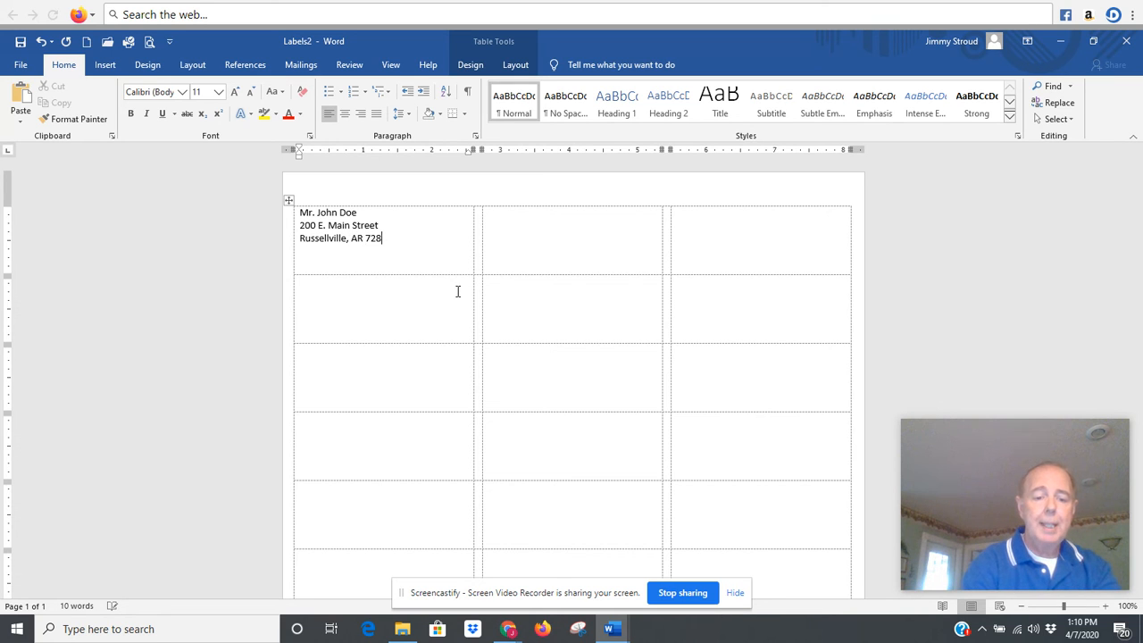
type("01")
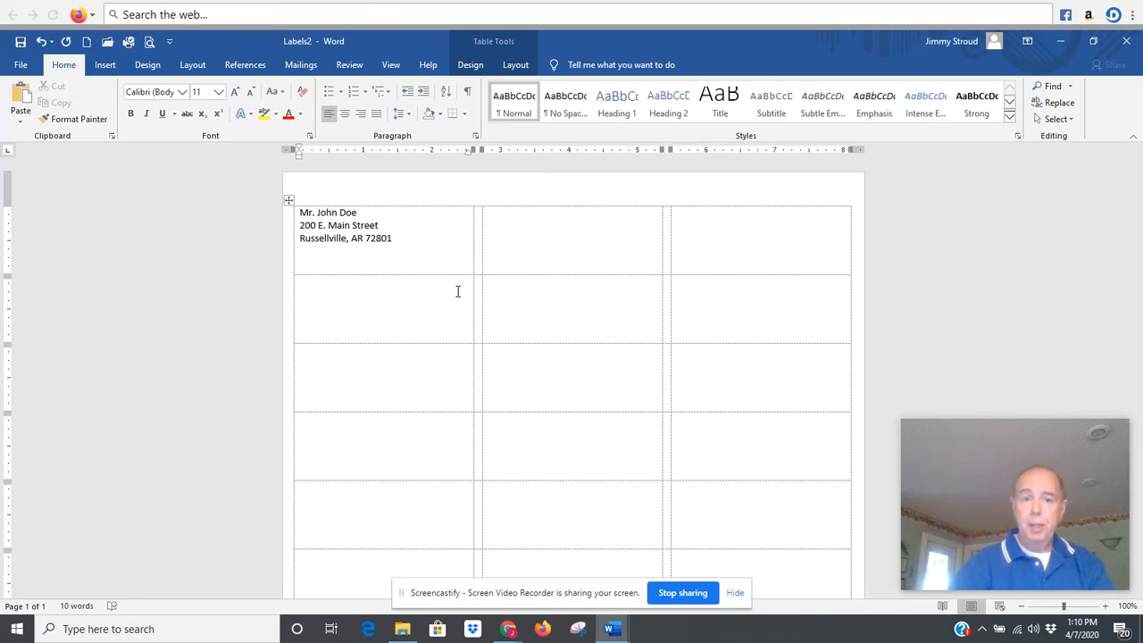
Enter the second recipient's titled name in the middle label of the top row and start a new line
key("Tab")
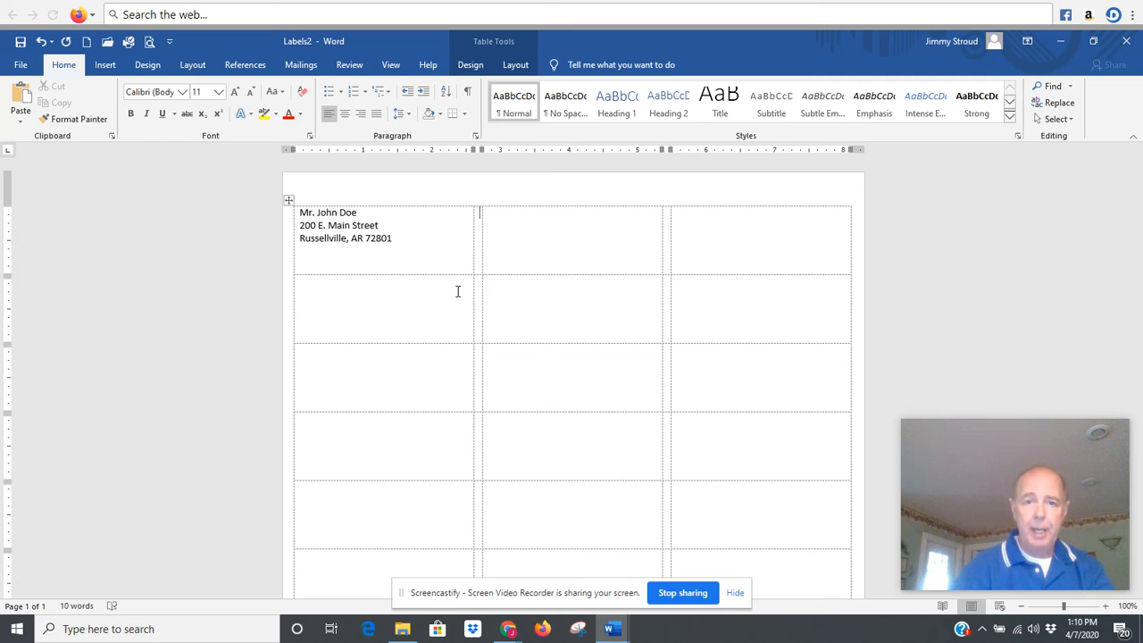
key("Tab")
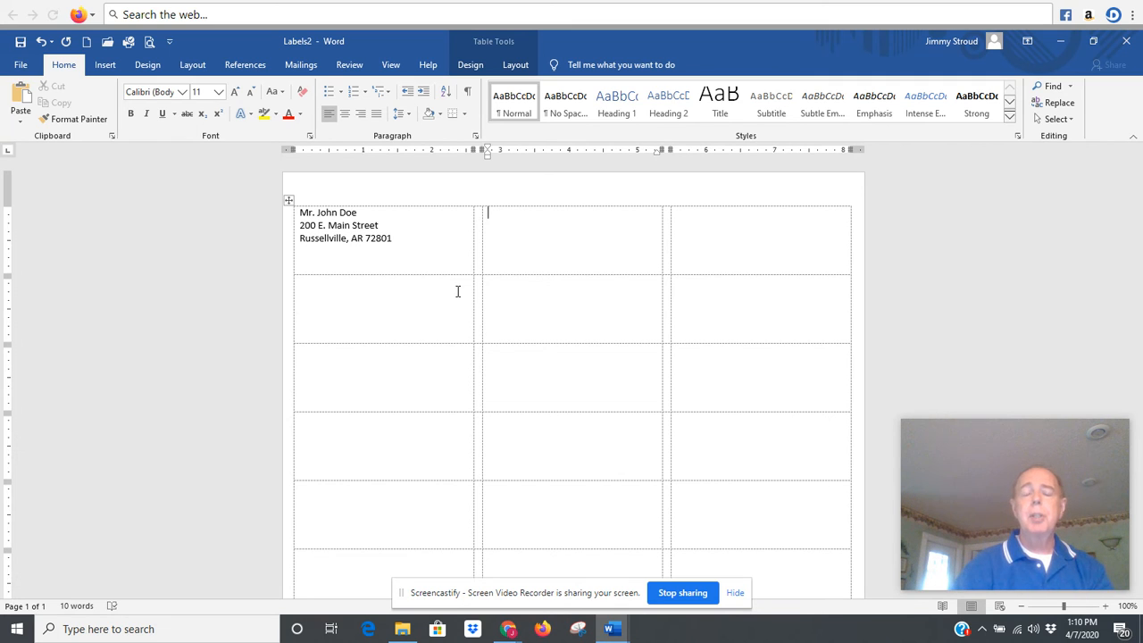
type("Mr")
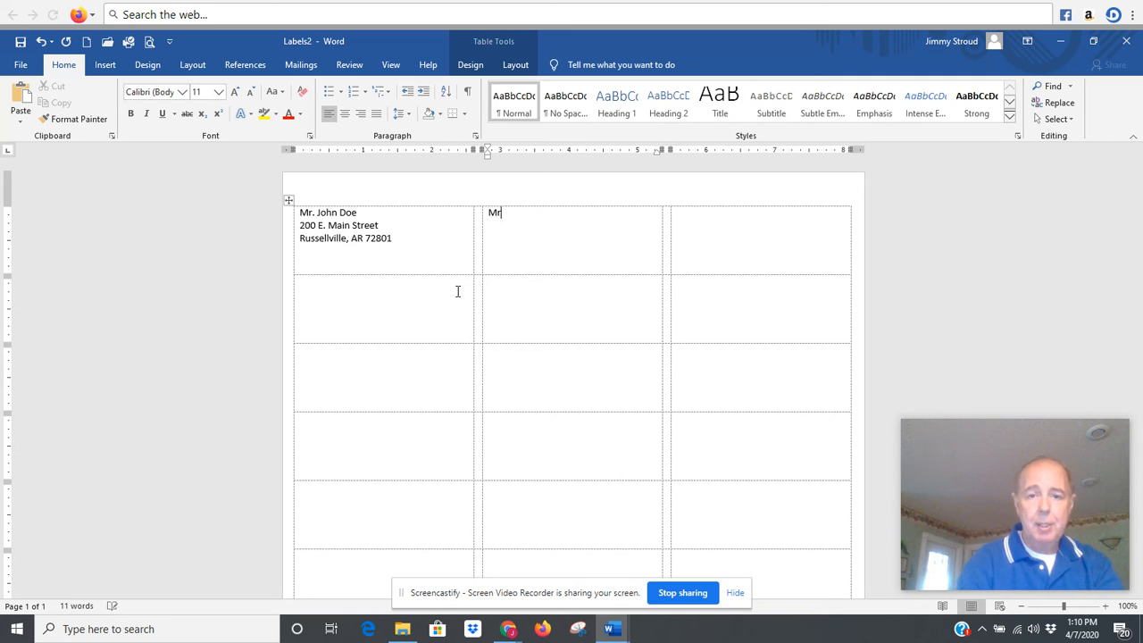
type("s. Jane")
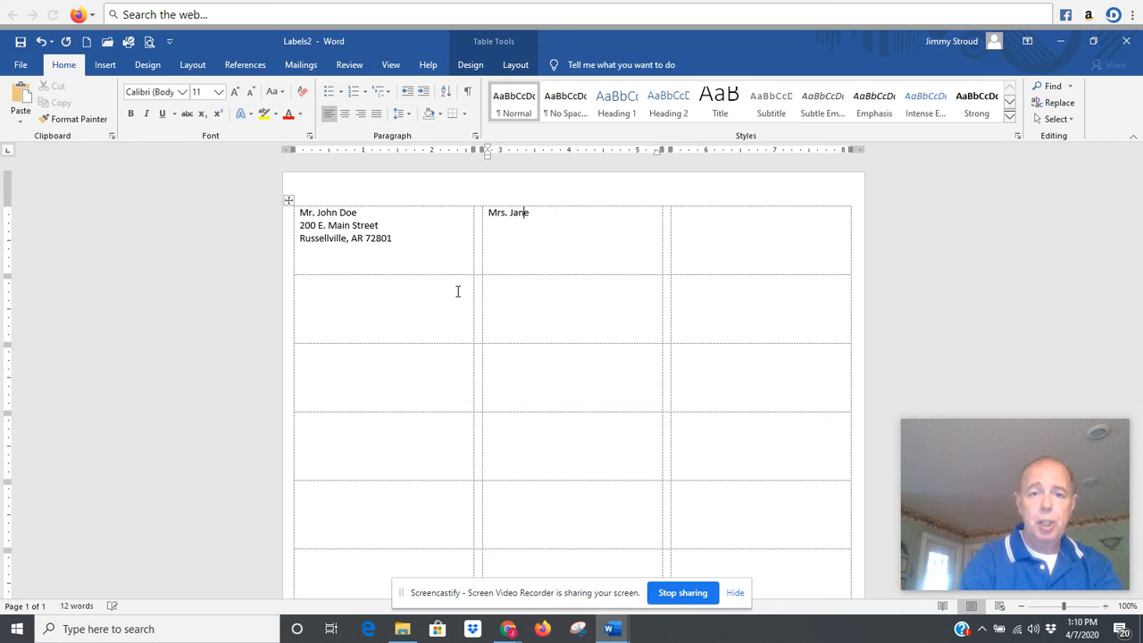
type(" Smith")
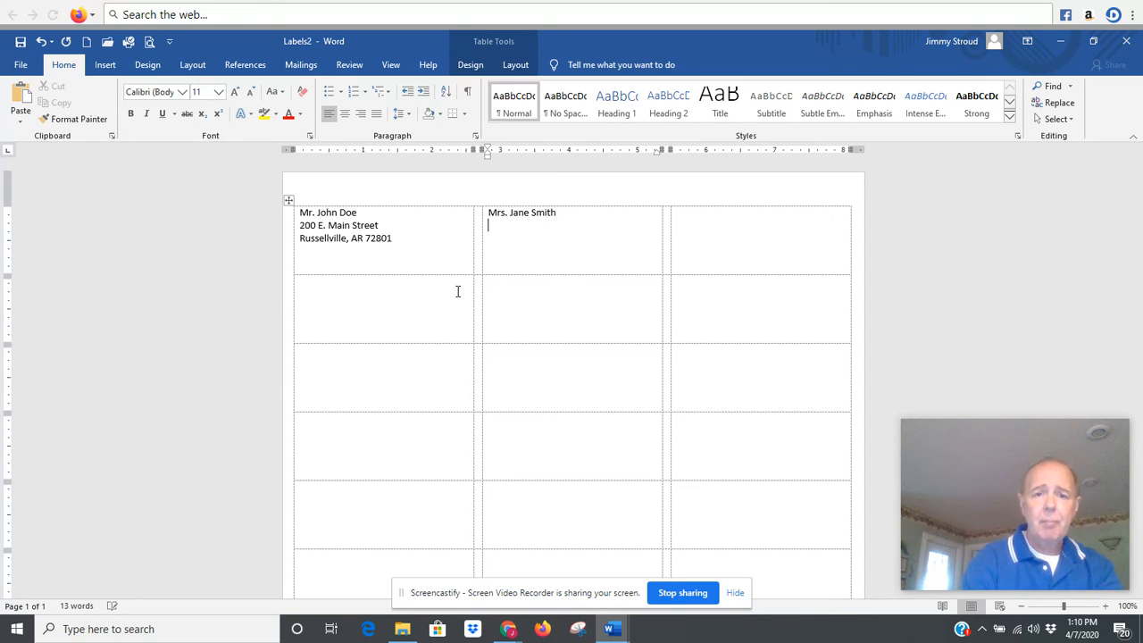
left_click(457, 291)
type("190")
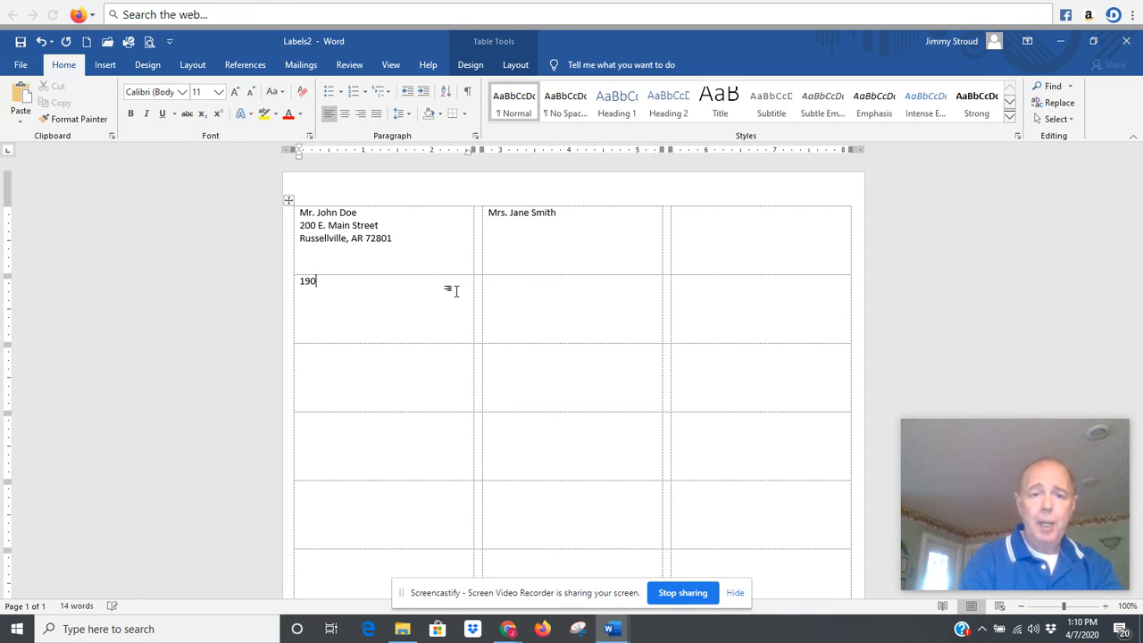
key("BackSpace")
key("BackSpace")
key("BackSpace")
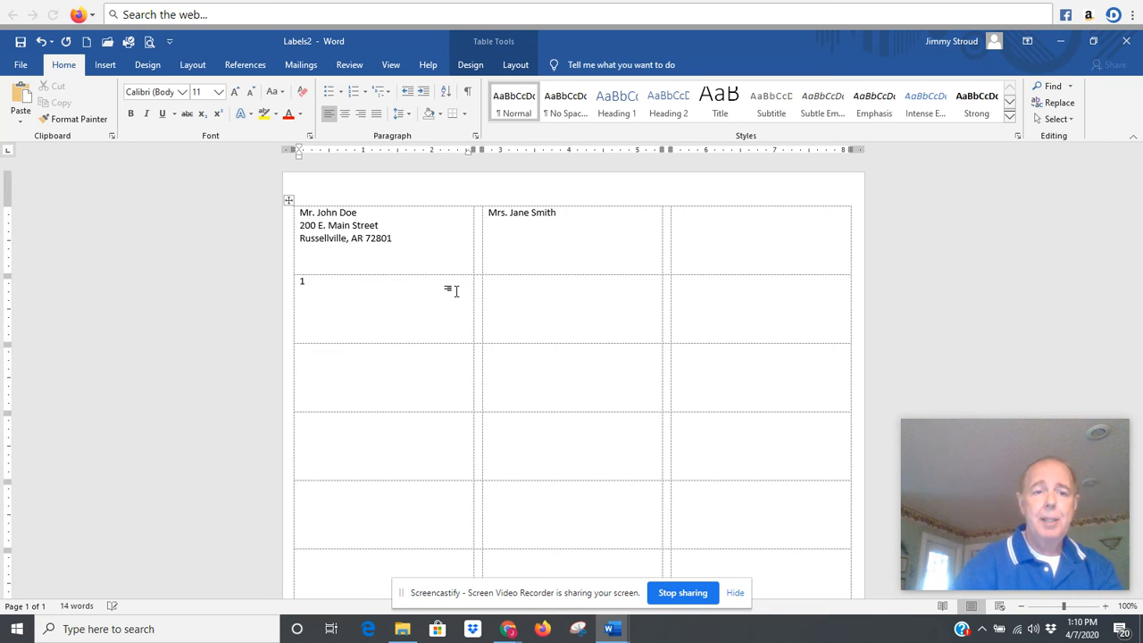
key("BackSpace")
Complete the middle label of the top row with the recipient's street address and the city, state and ZIP code on separate lines
left_click(498, 227)
type("190")
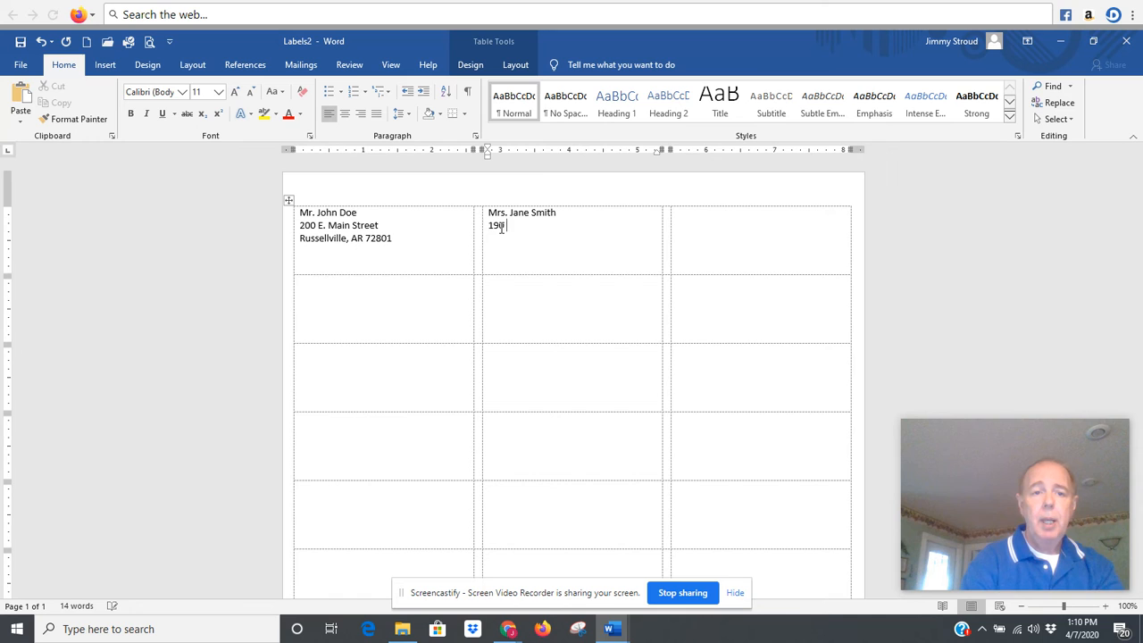
type(" Main Street")
key("Return")
type("Hecto")
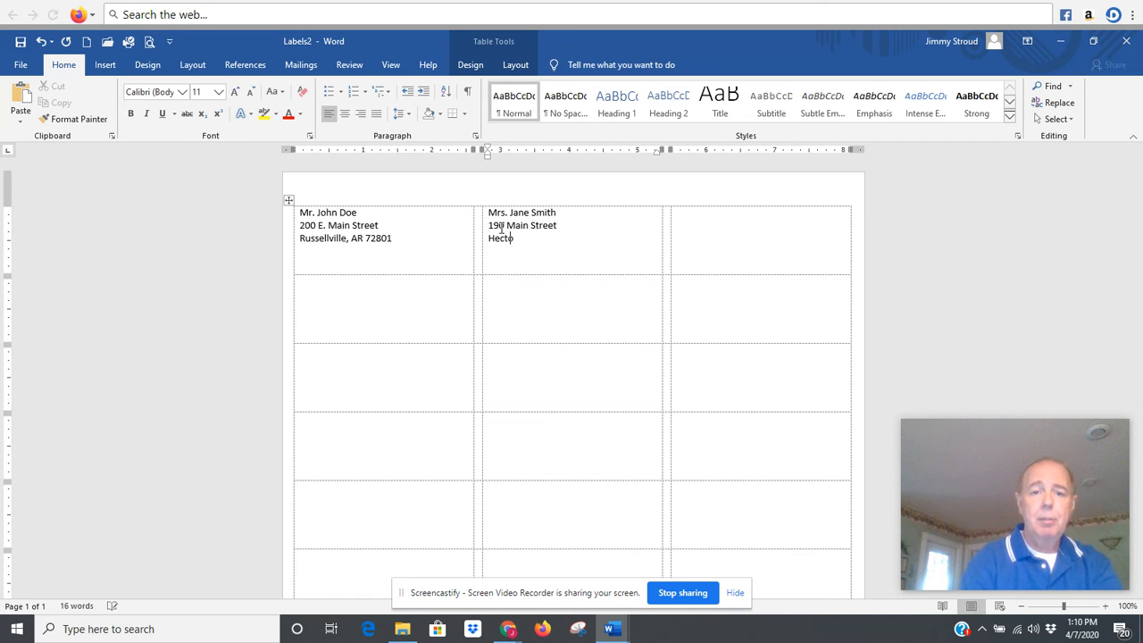
type("r, AR 72843")
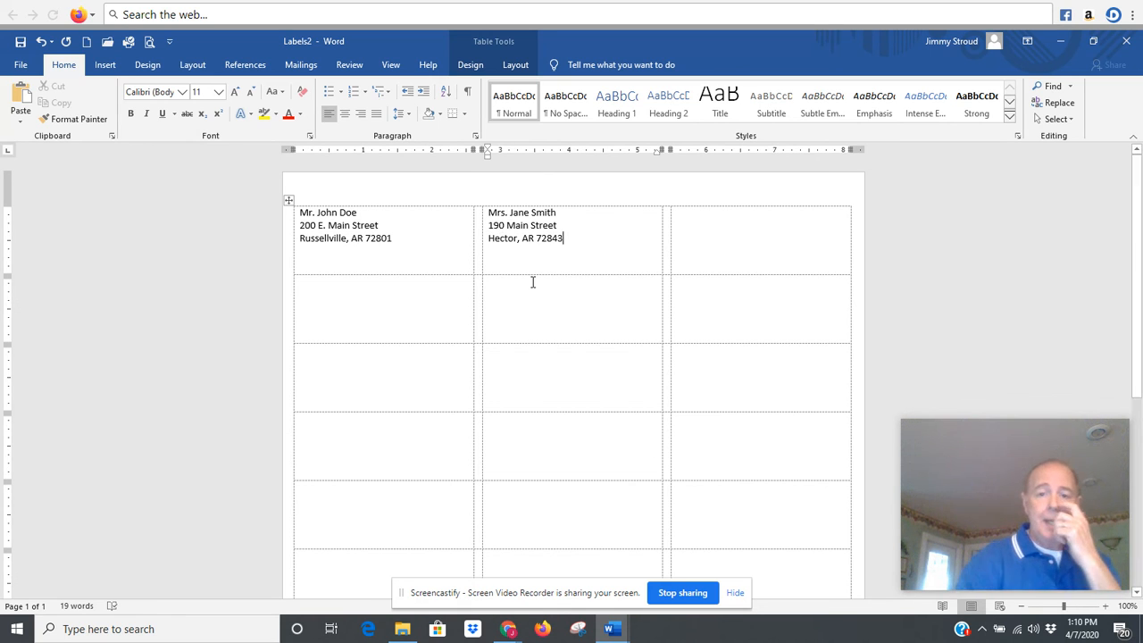
Preview how the two filled labels will print on the page and return to the document
left_click(18, 66)
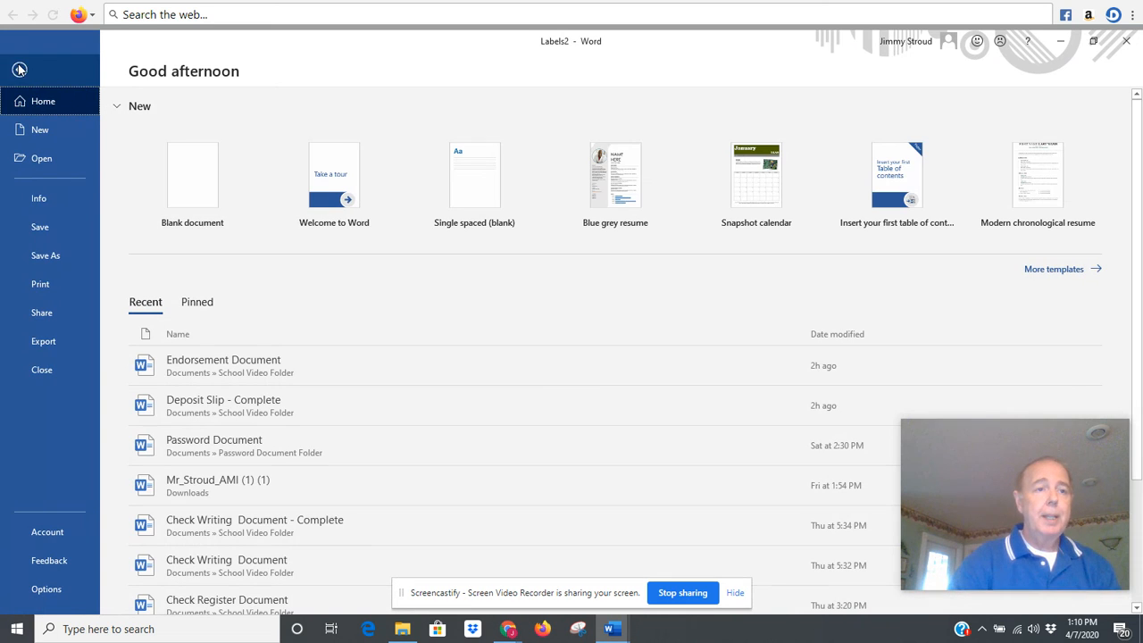
left_click(44, 284)
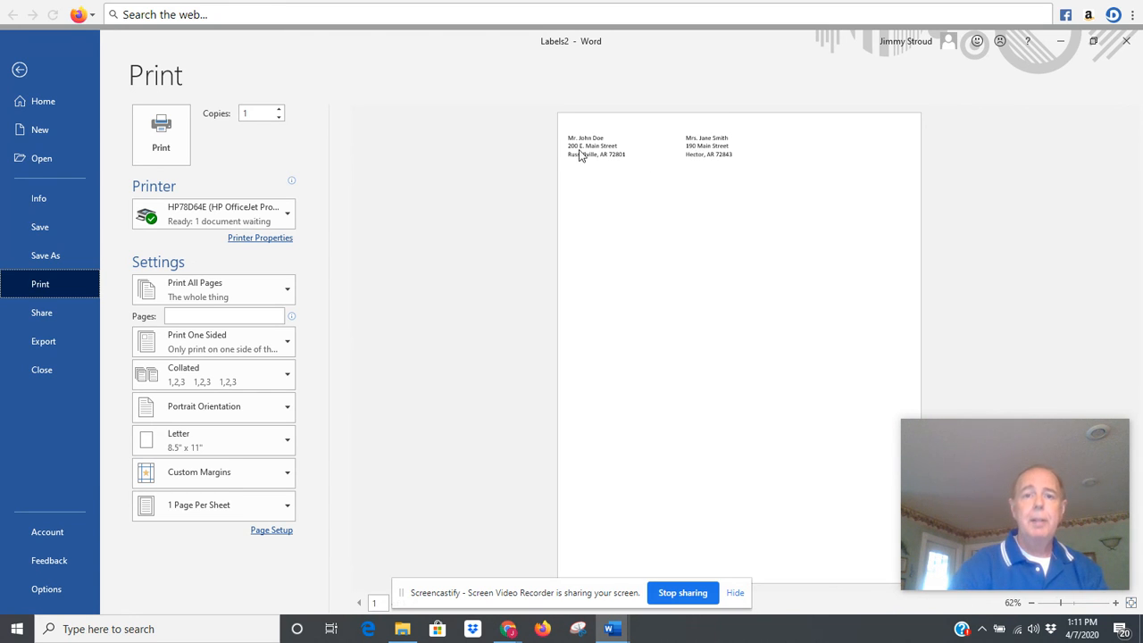
left_click(19, 70)
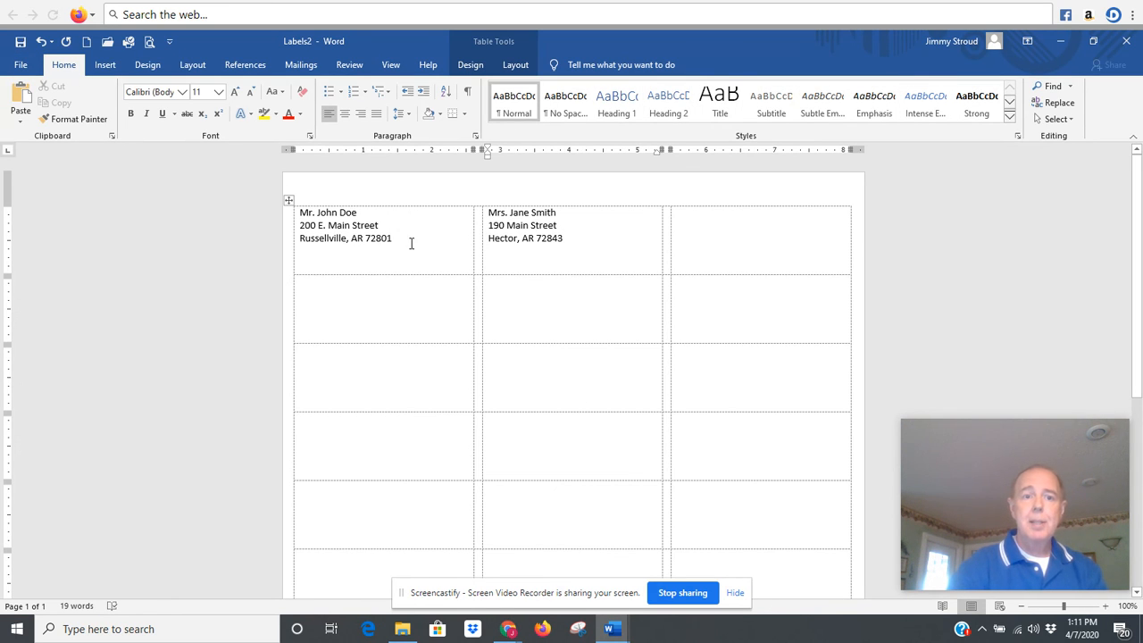
Delete the first label's entire address and move the remaining address from the top row to the last label of the second row
left_click_drag(304, 215, 406, 246)
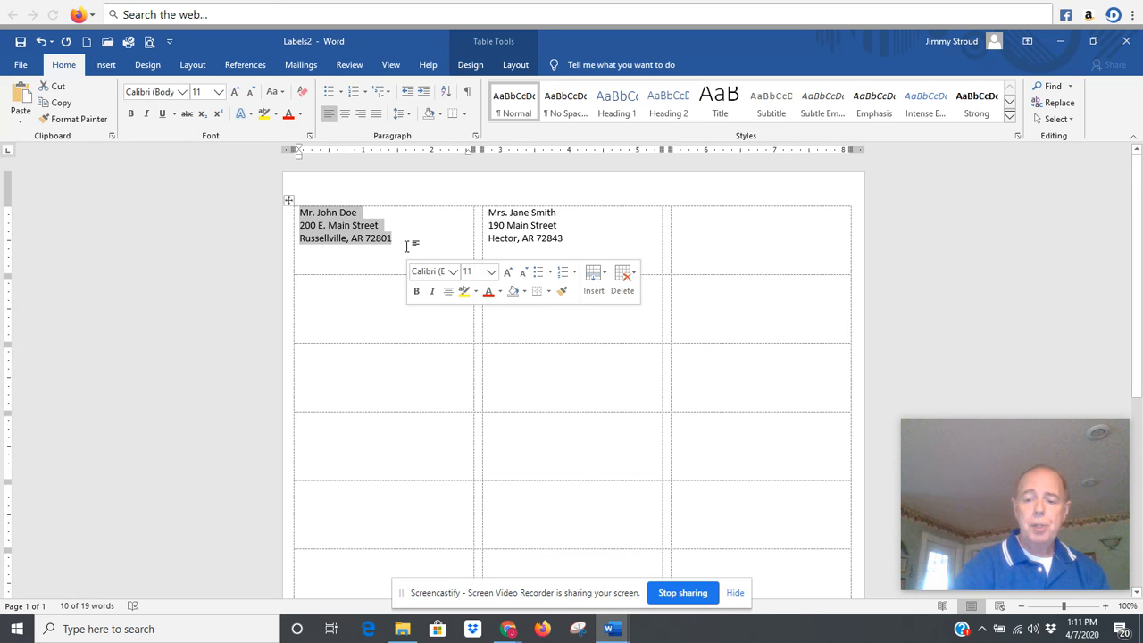
key("Delete")
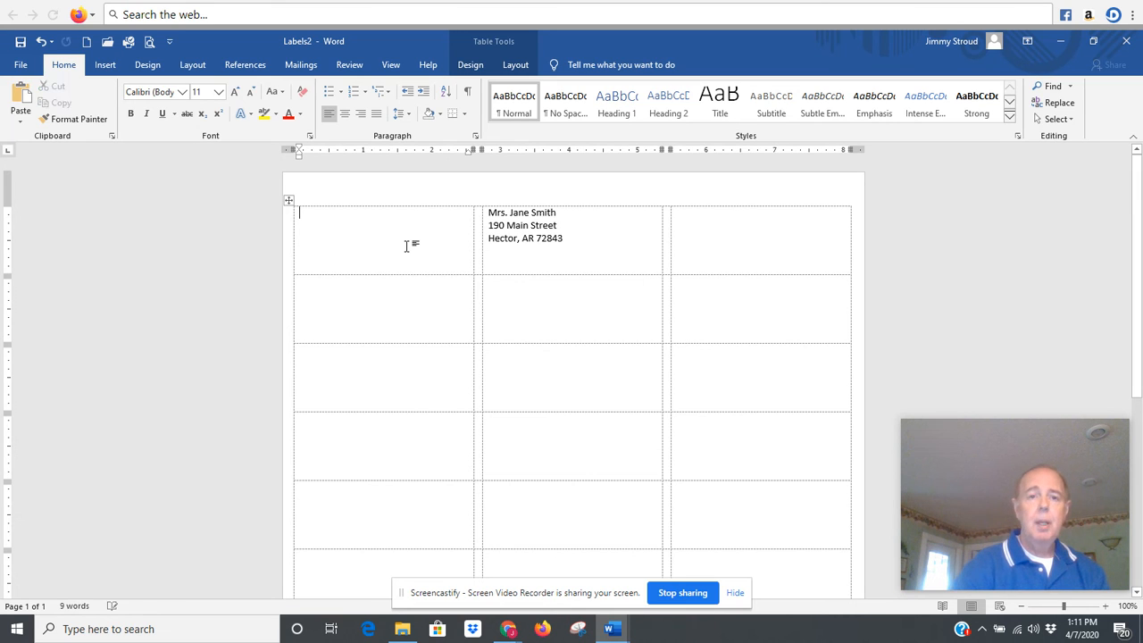
left_click(617, 248)
left_click(740, 242)
left_click(440, 317)
left_click(546, 322)
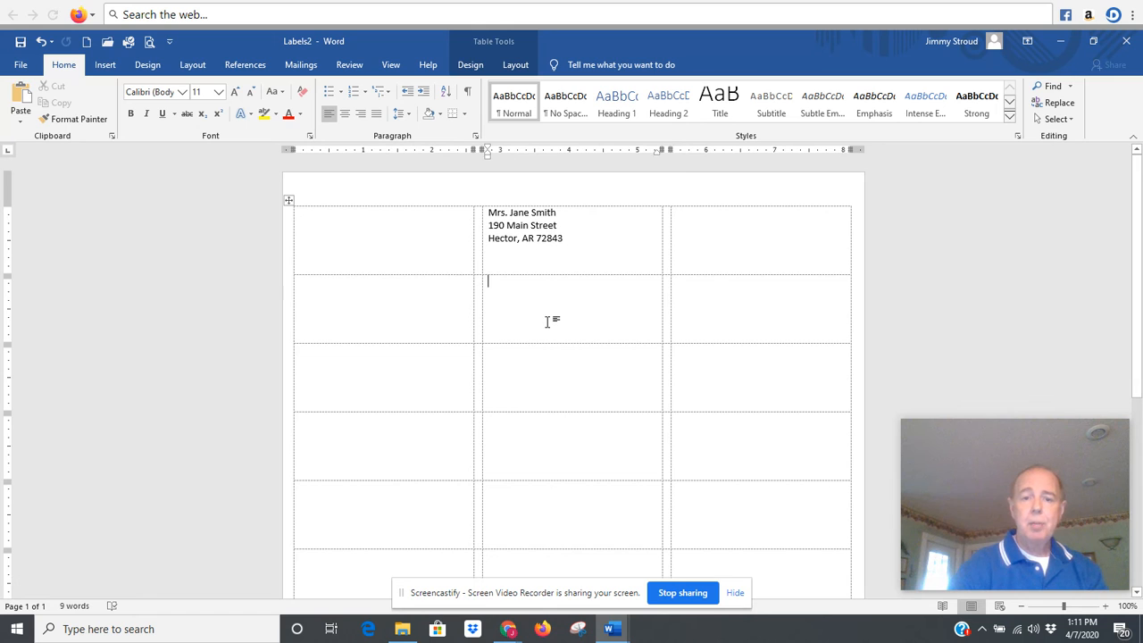
left_click_drag(487, 212, 758, 316)
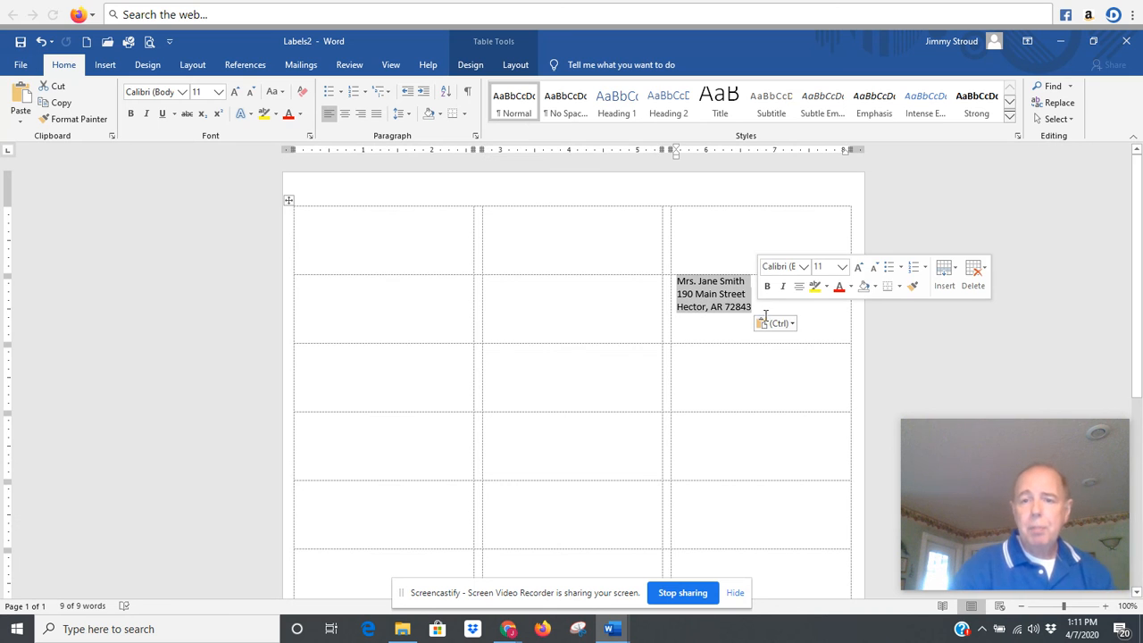
left_click(825, 325)
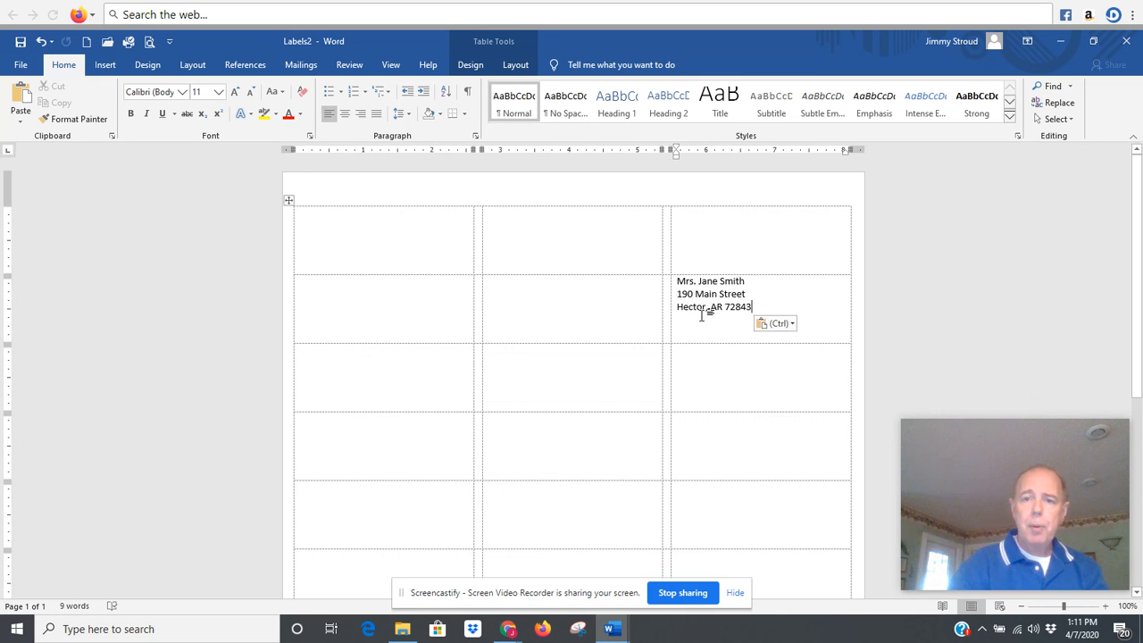
Center the address text horizontally in its label and set its font size to 14
left_click_drag(678, 284, 758, 321)
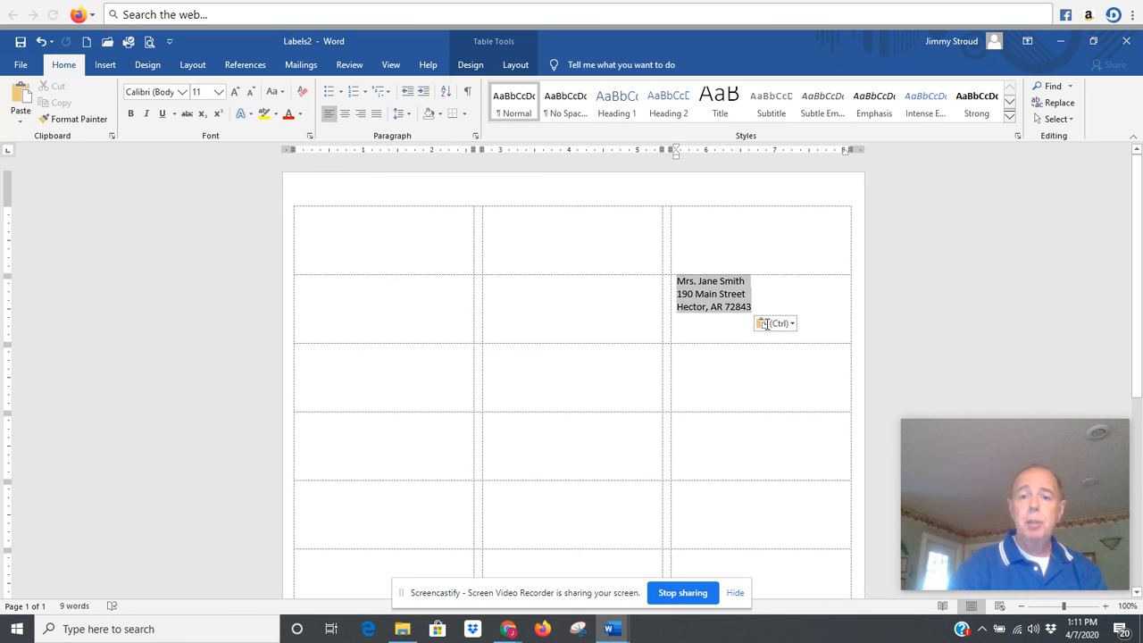
left_click(345, 115)
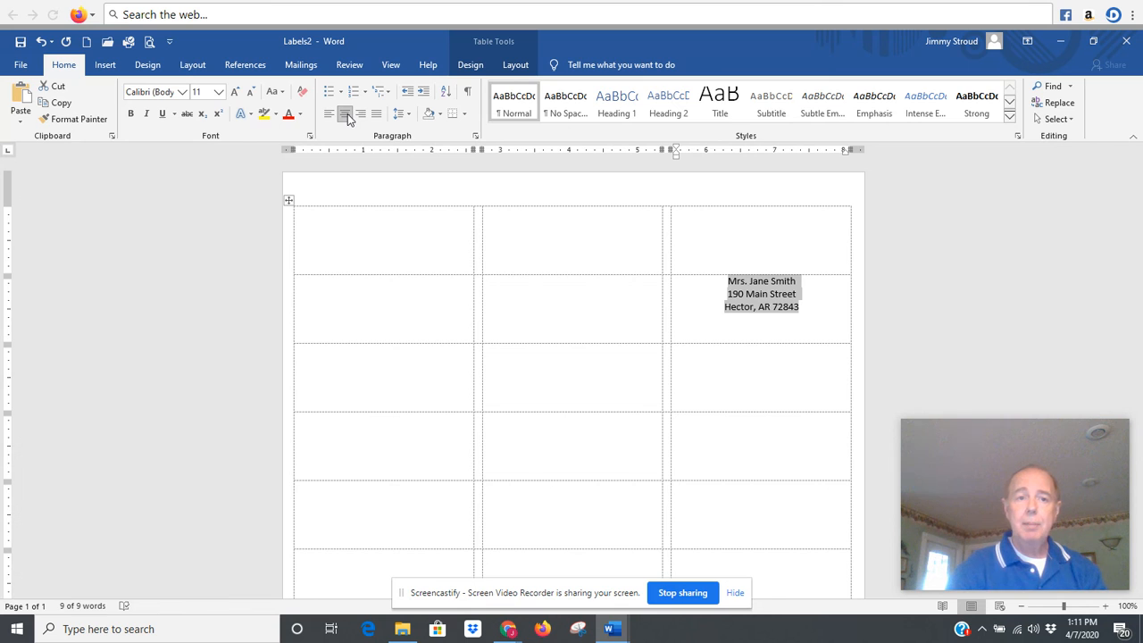
left_click(218, 96)
left_click(207, 184)
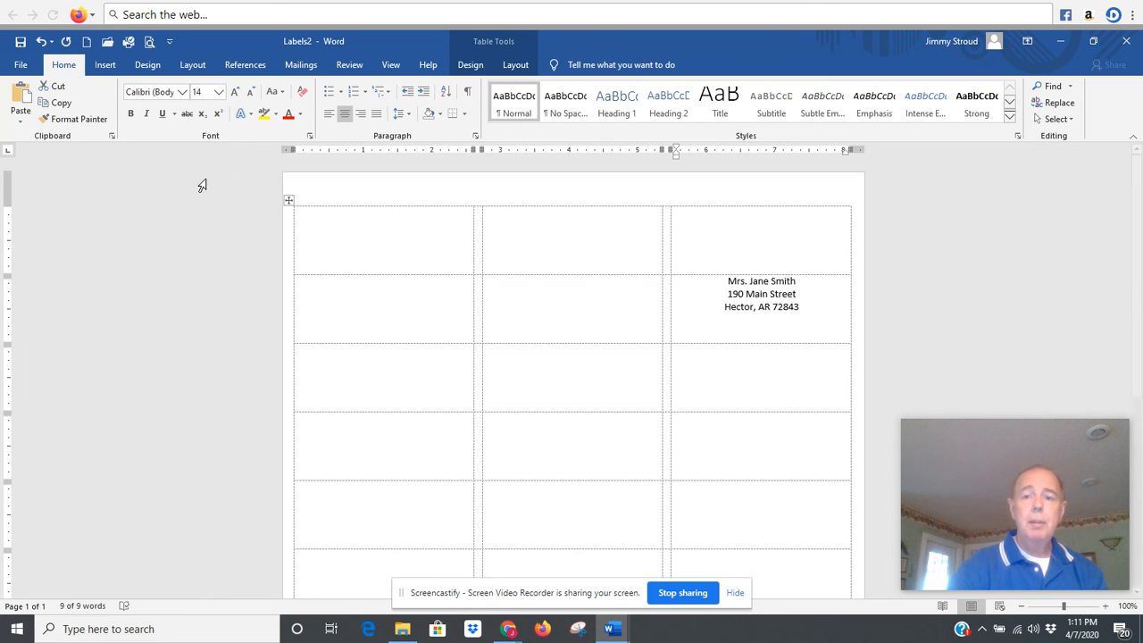
left_click(839, 333)
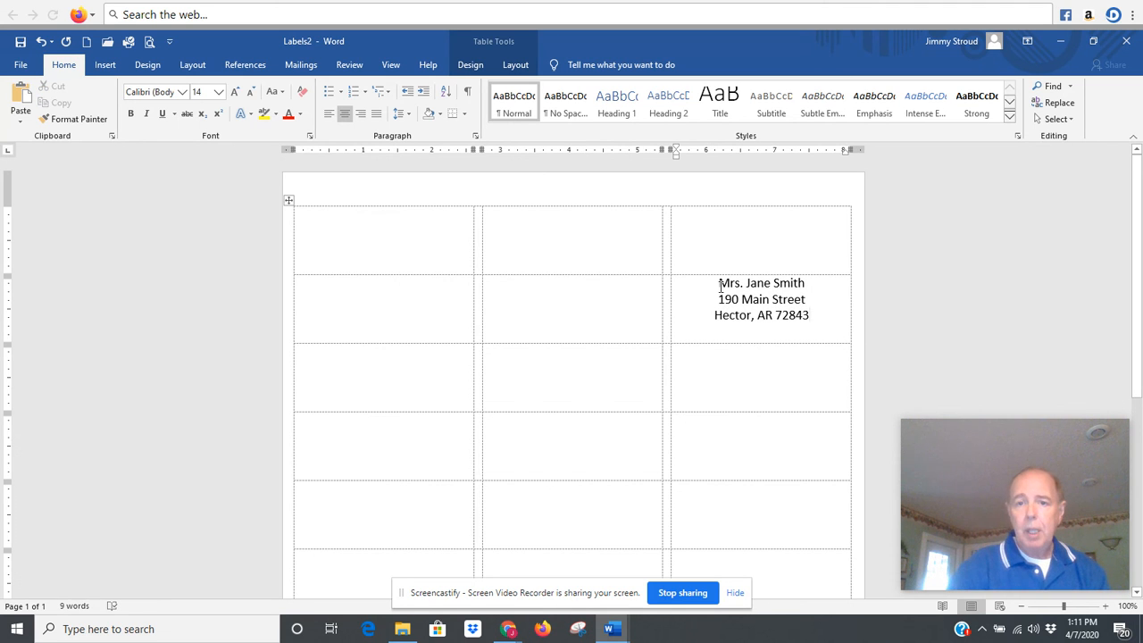
Set the address label's cell to Center vertical alignment and apply the red font color to its text
left_click(791, 324, "shift")
right_click(782, 302)
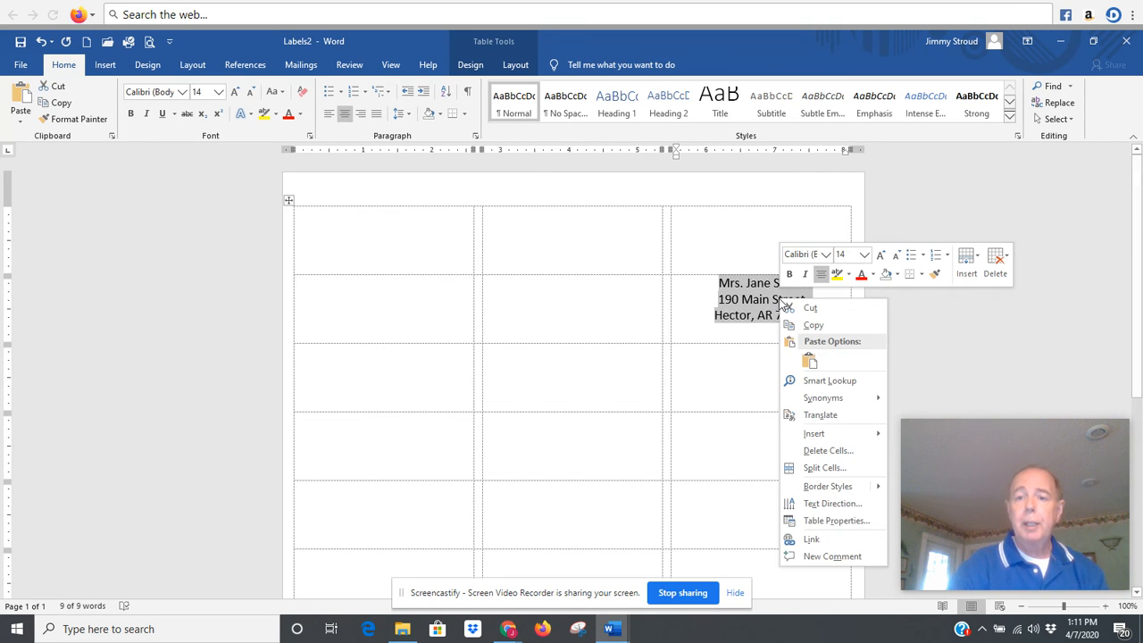
left_click(835, 521)
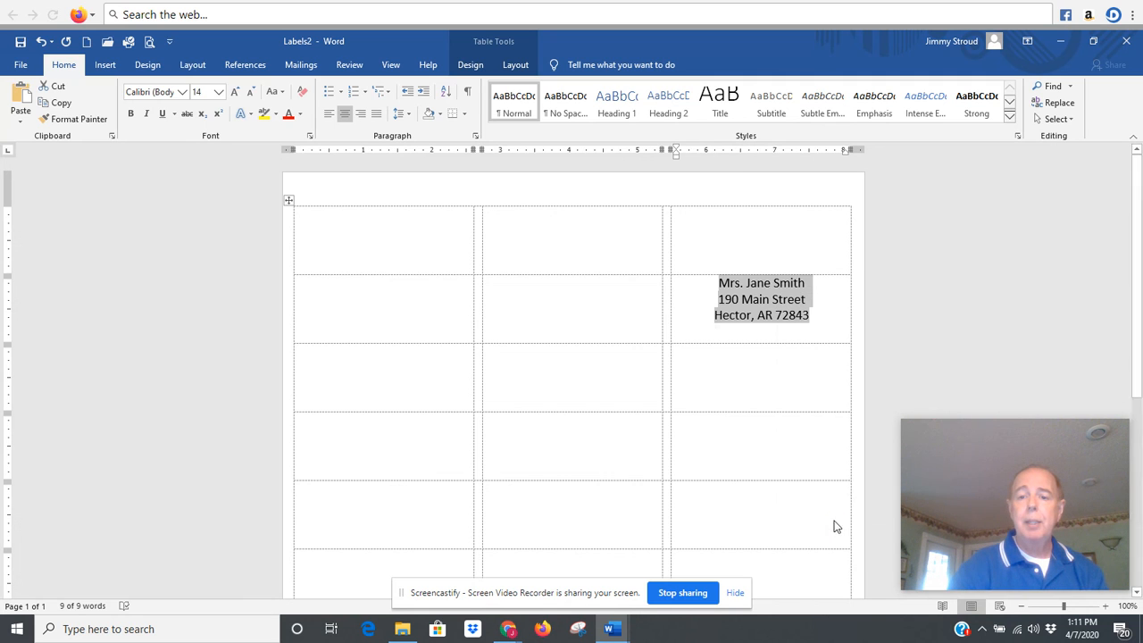
left_click(563, 191)
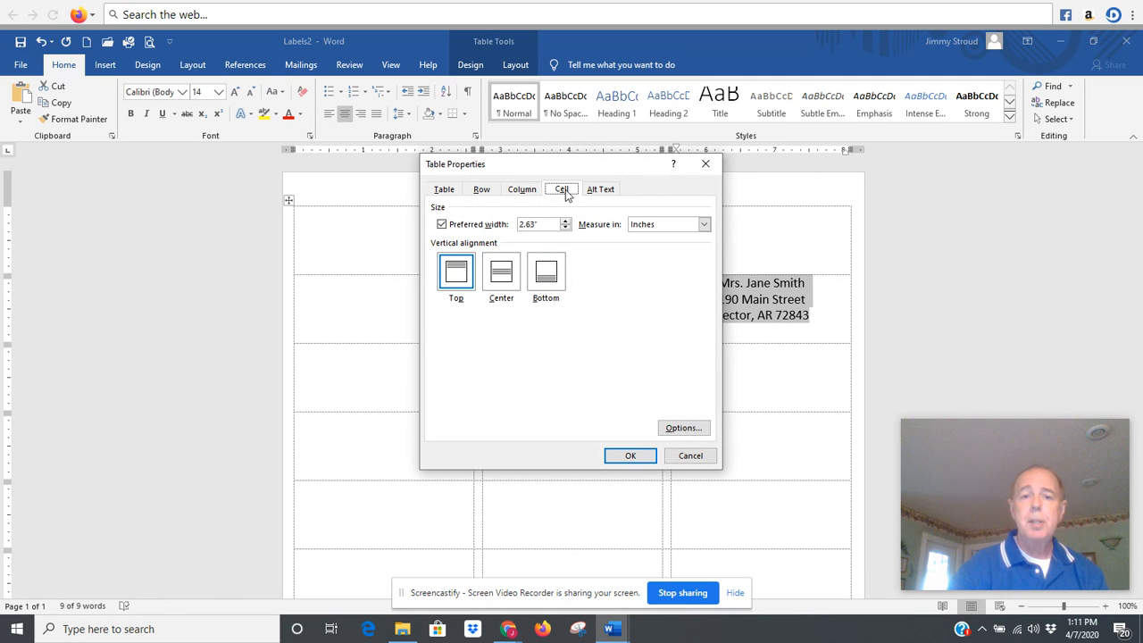
left_click(502, 277)
left_click(631, 456)
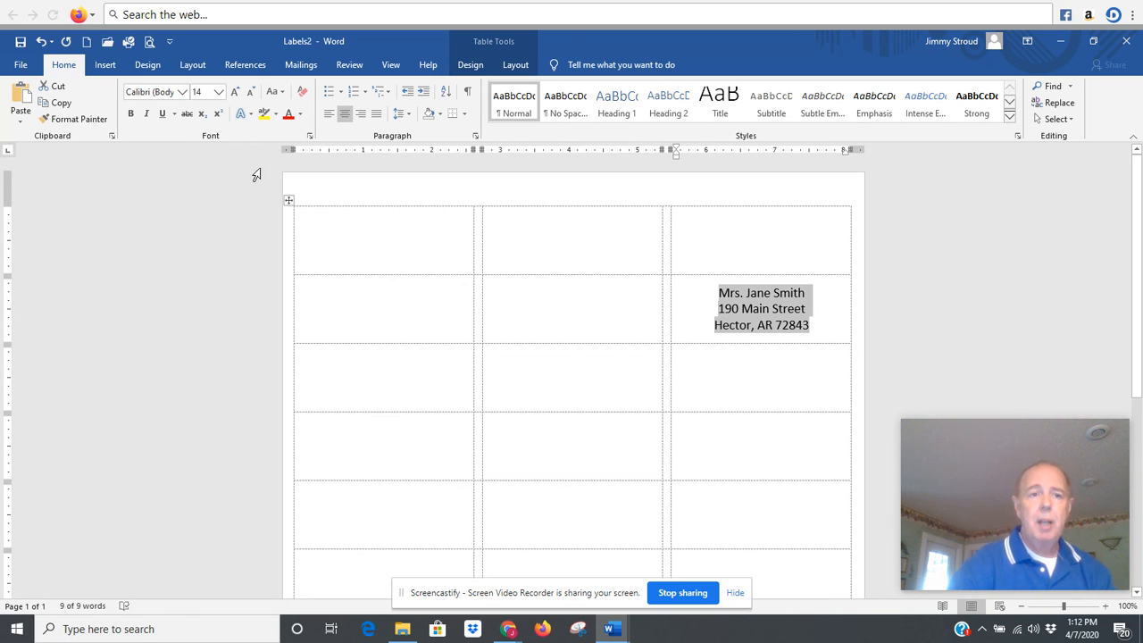
left_click(288, 114)
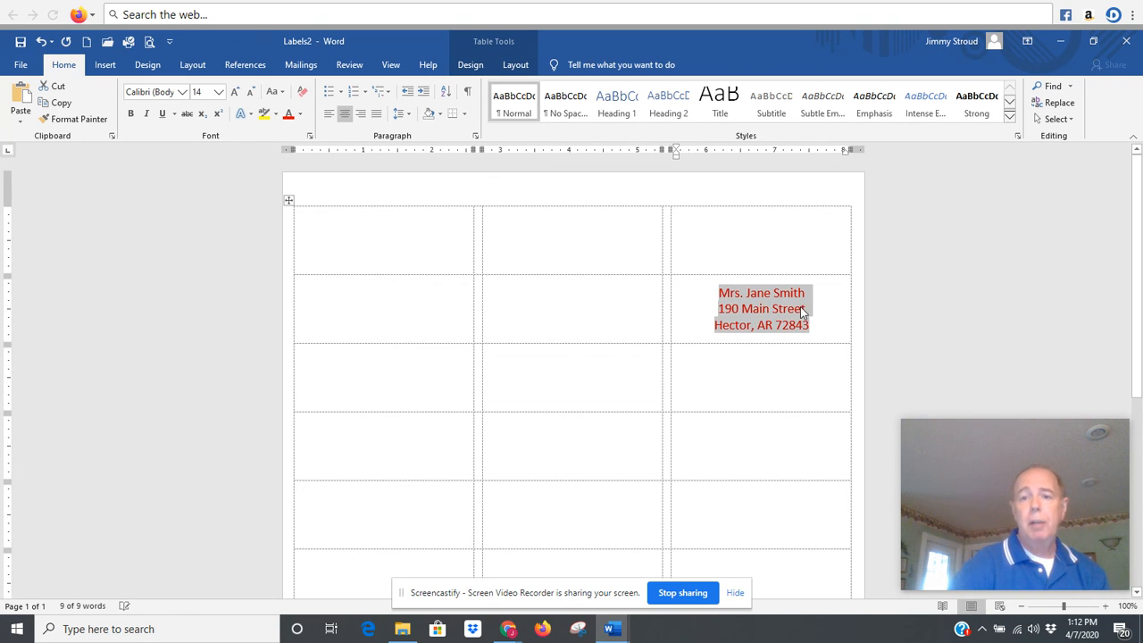
left_click(840, 313)
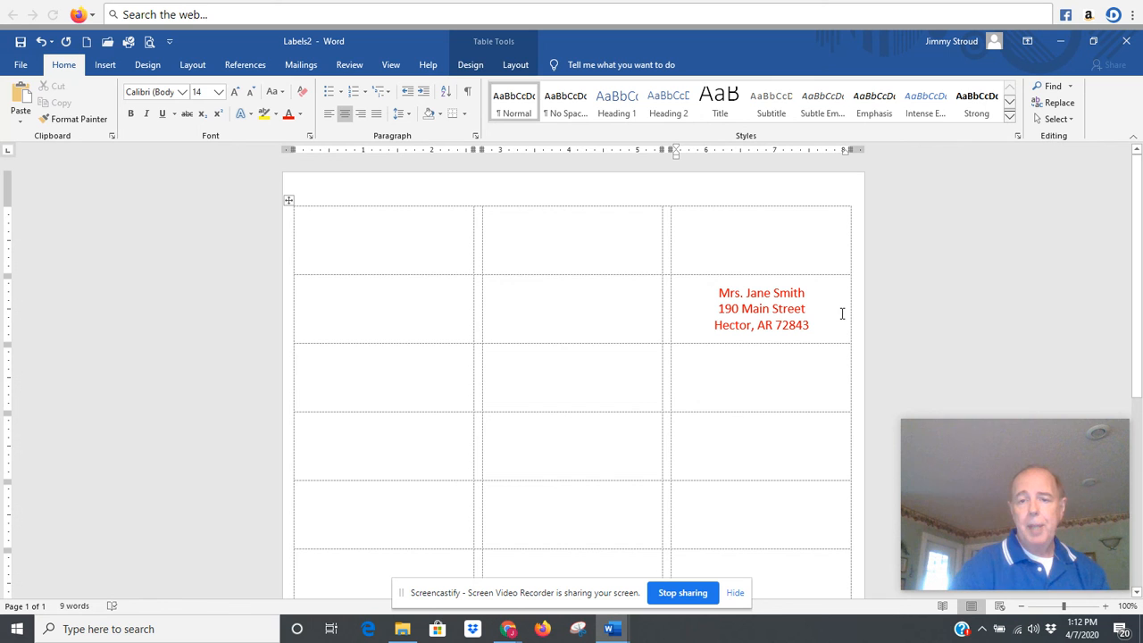
Check the print preview of the sheet with the single formatted label and return to the document
left_click(21, 66)
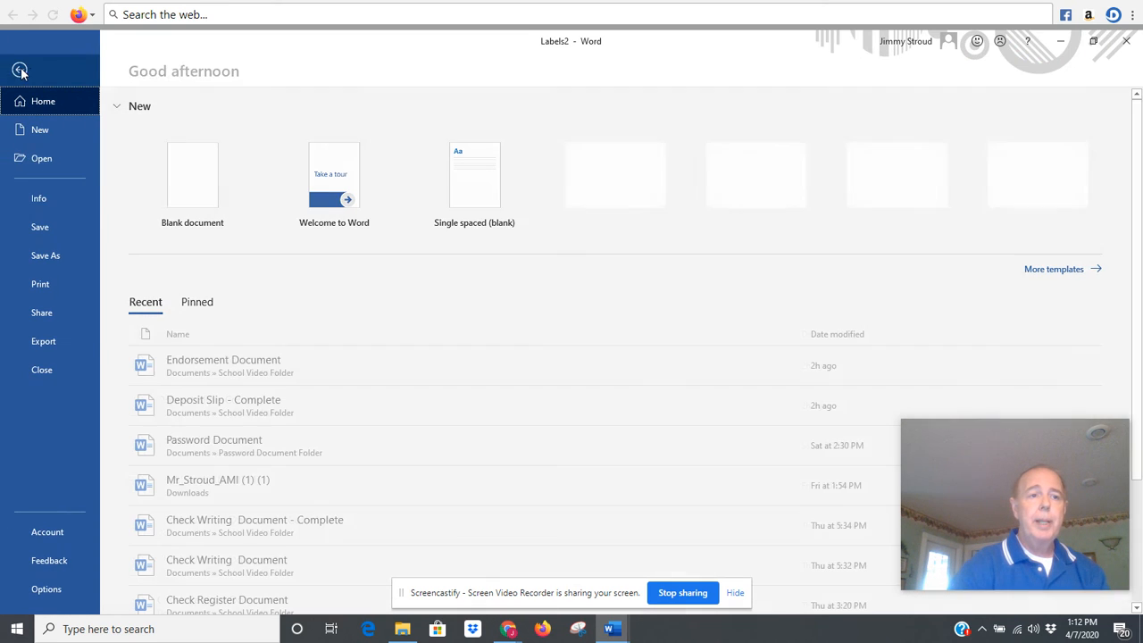
left_click(51, 285)
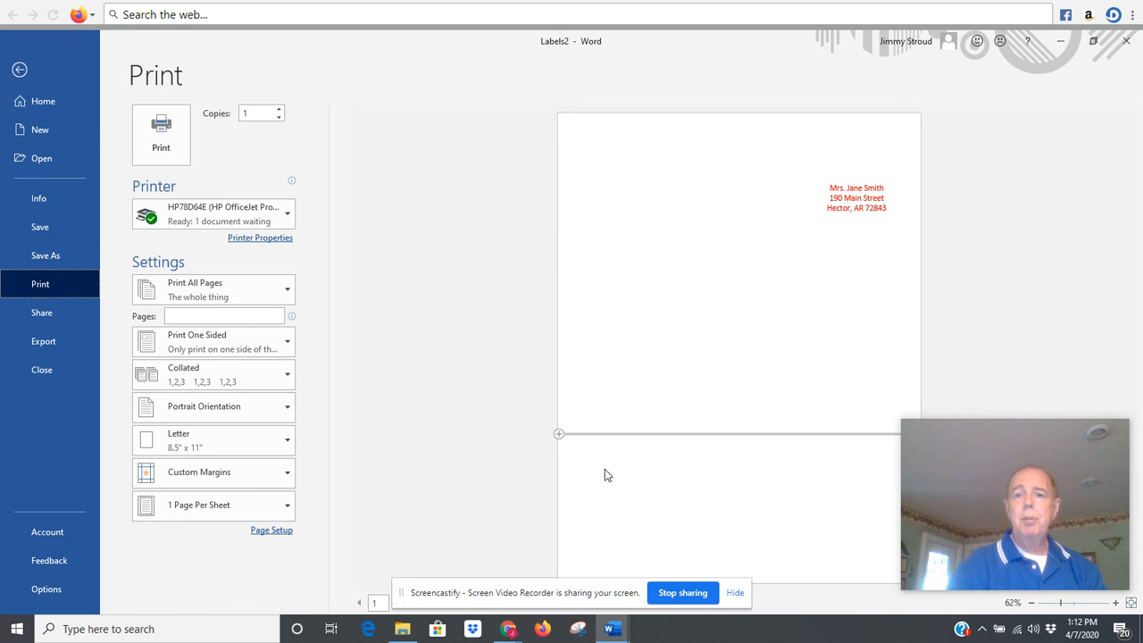
left_click(19, 70)
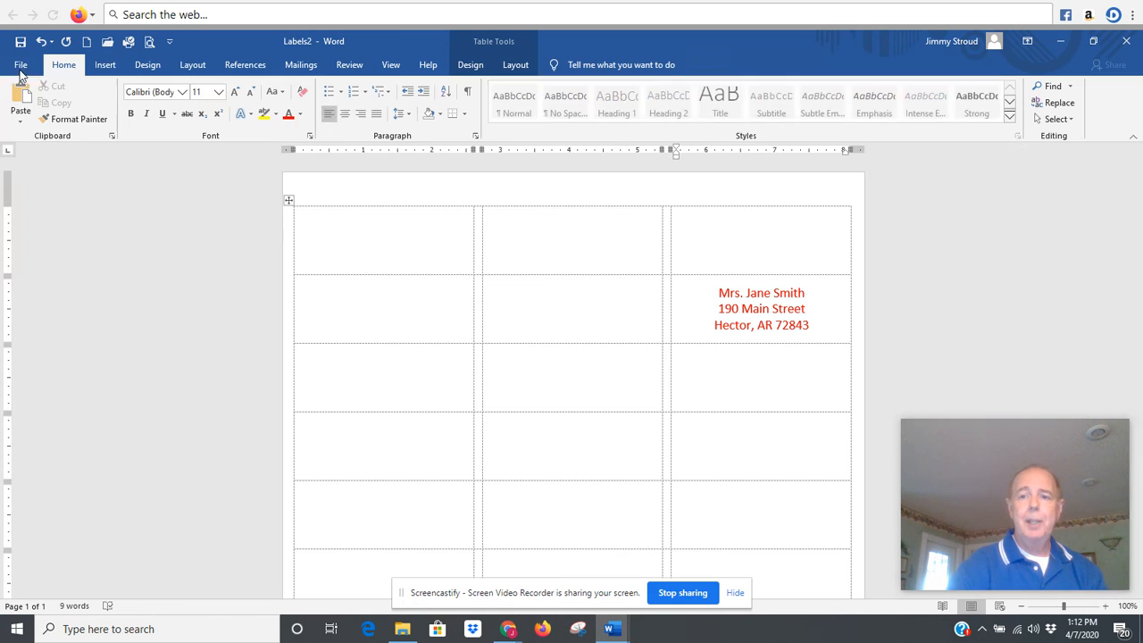